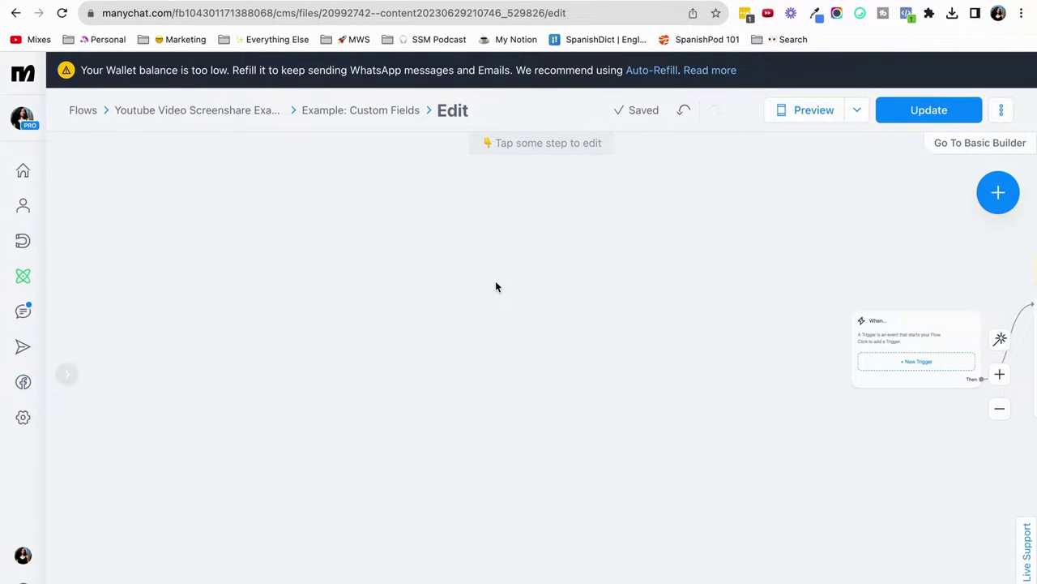
Add an Actions step with a Set User Field action and search the fields for 'Test CUF'.
right_click(448, 258)
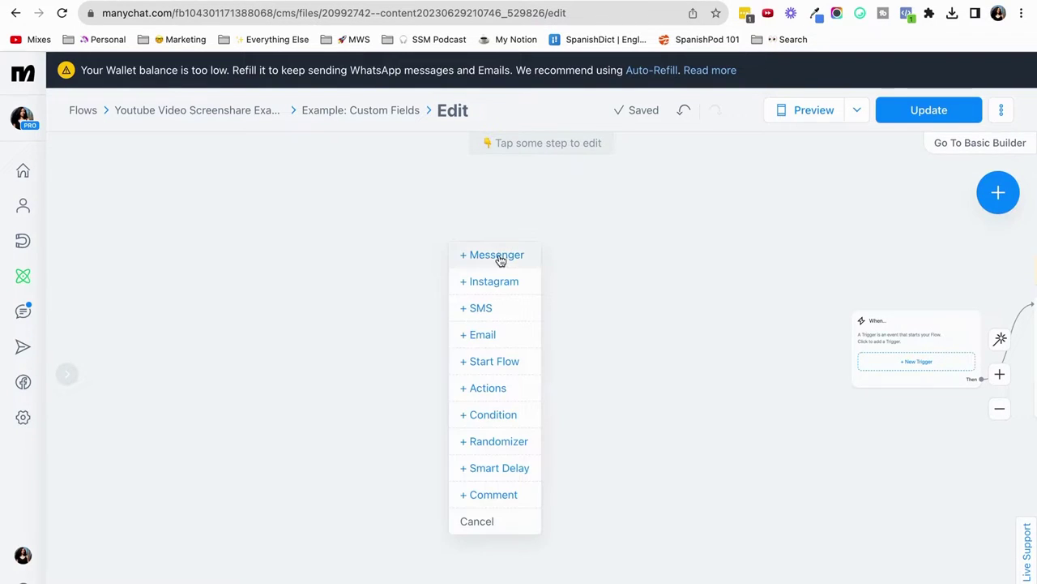
left_click(506, 392)
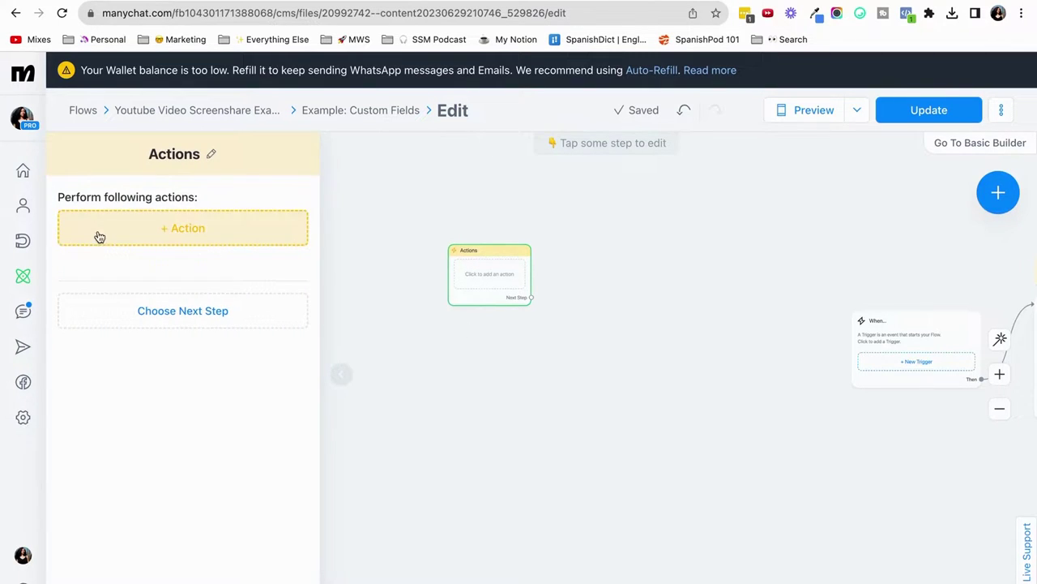
left_click(188, 236)
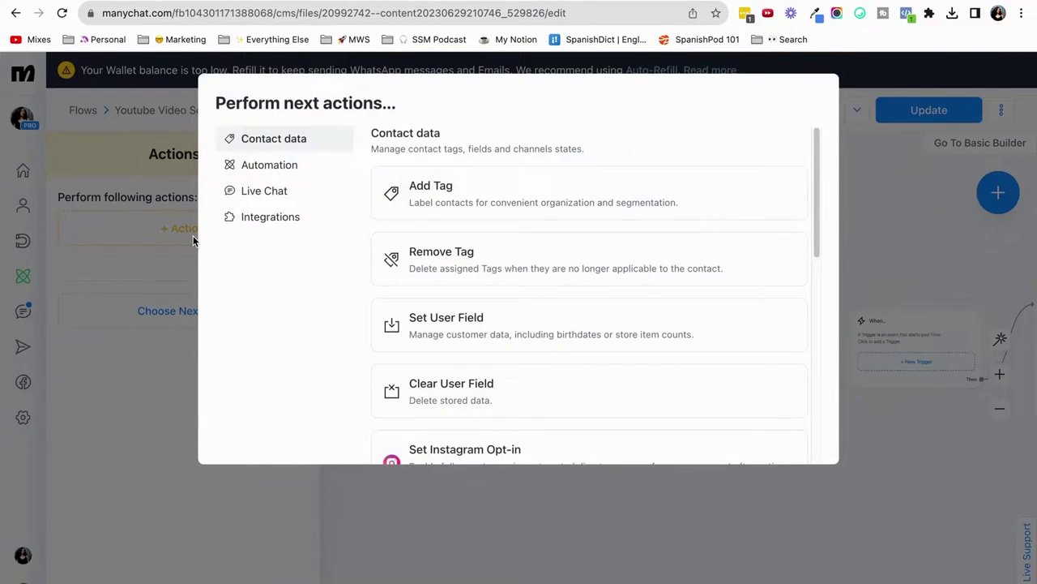
left_click(639, 329)
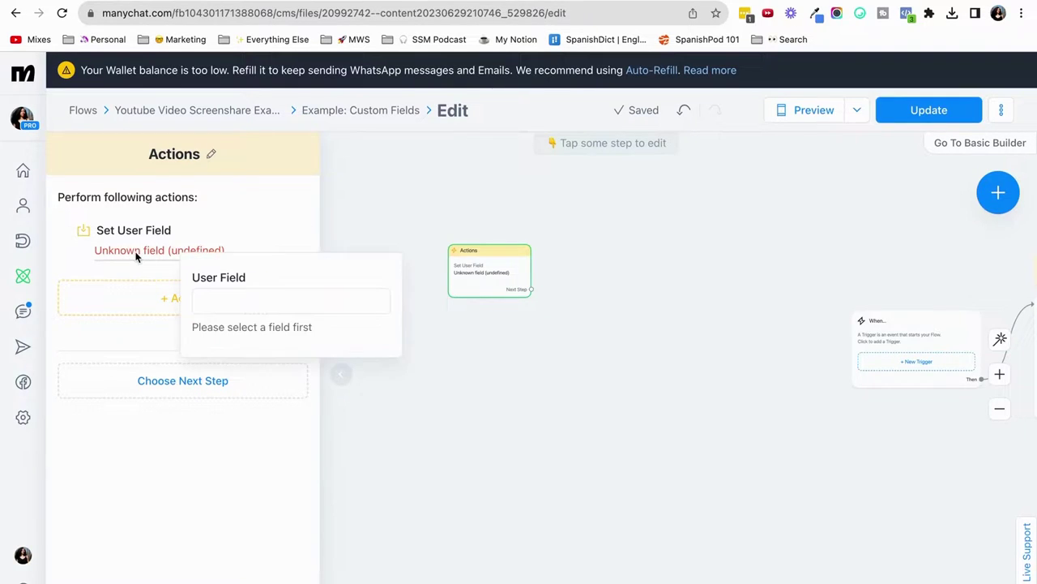
left_click(226, 299)
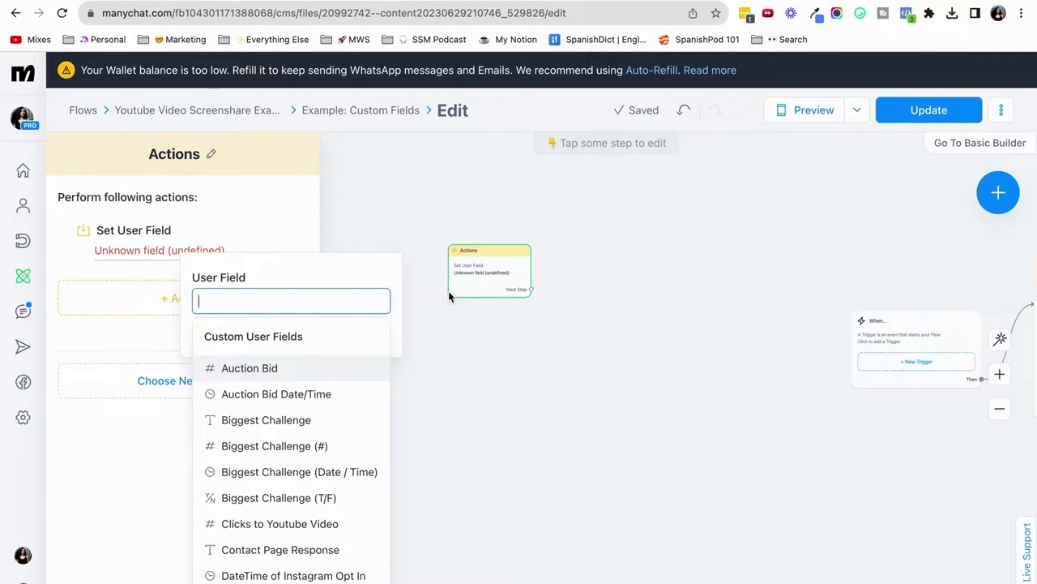
type("Test")
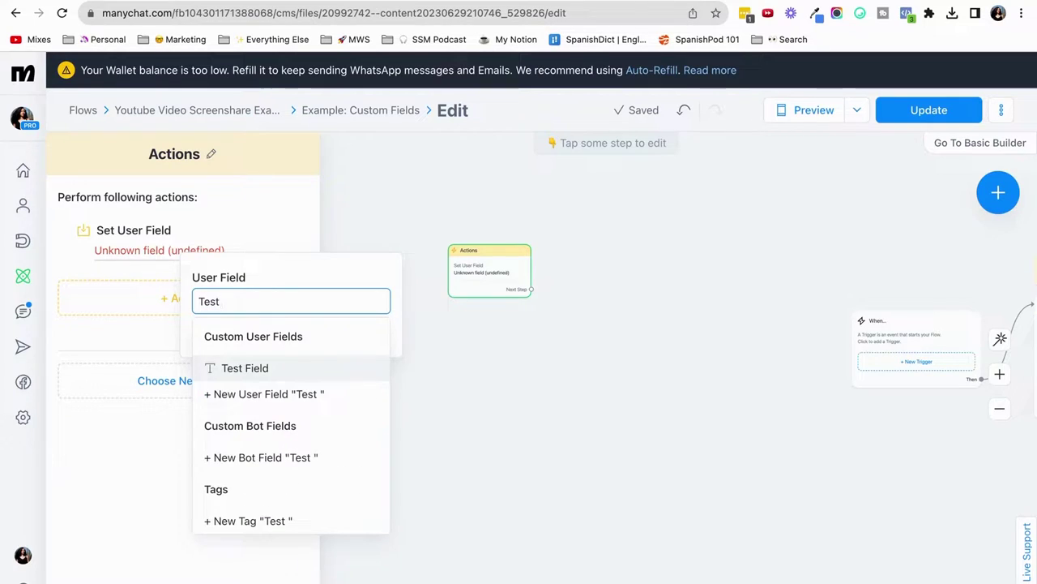
type(" CUF")
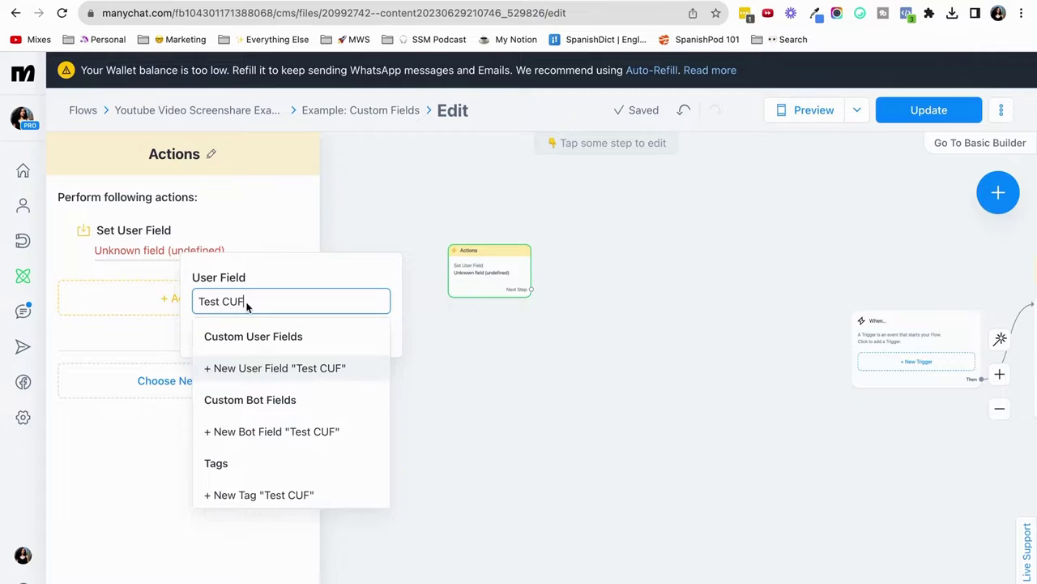
Start a Text-type user field named 'Test CUF', then cancel without creating it.
left_click(287, 369)
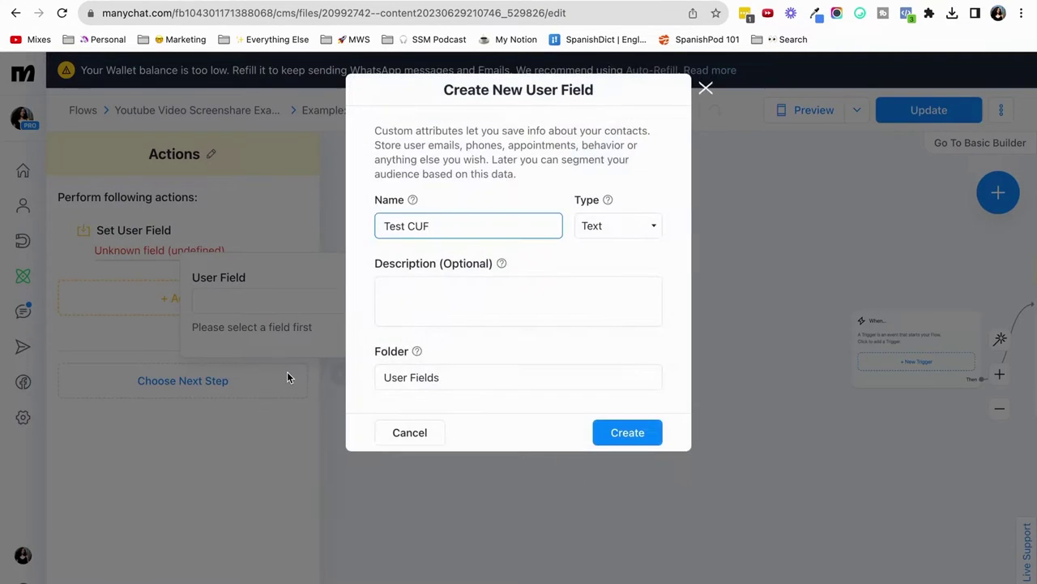
left_click(628, 228)
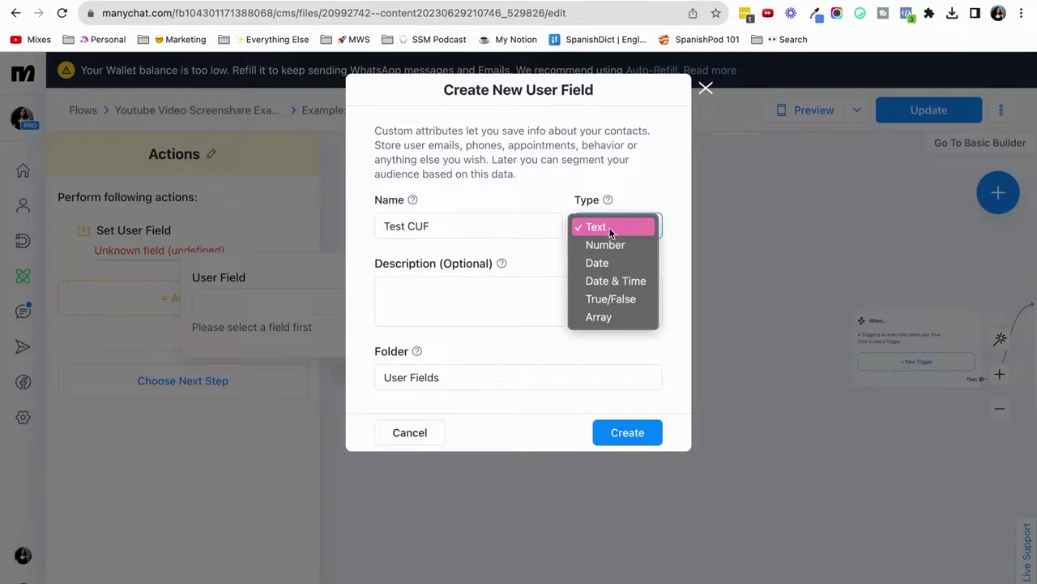
left_click(677, 194)
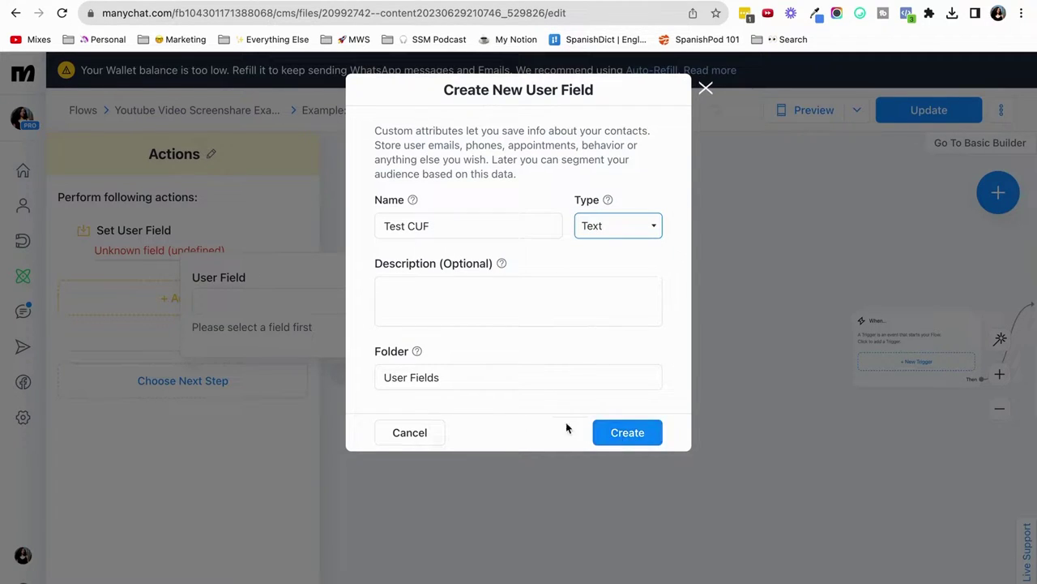
left_click(409, 432)
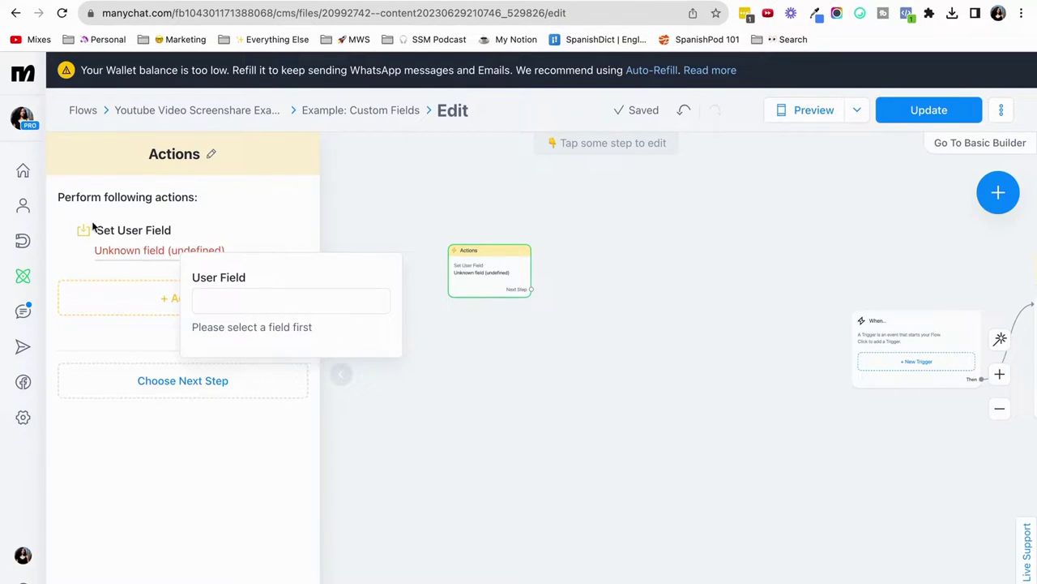
Search 'Test BF' in the User Field box and start a new bot field with that name.
left_click(219, 300)
type("ti")
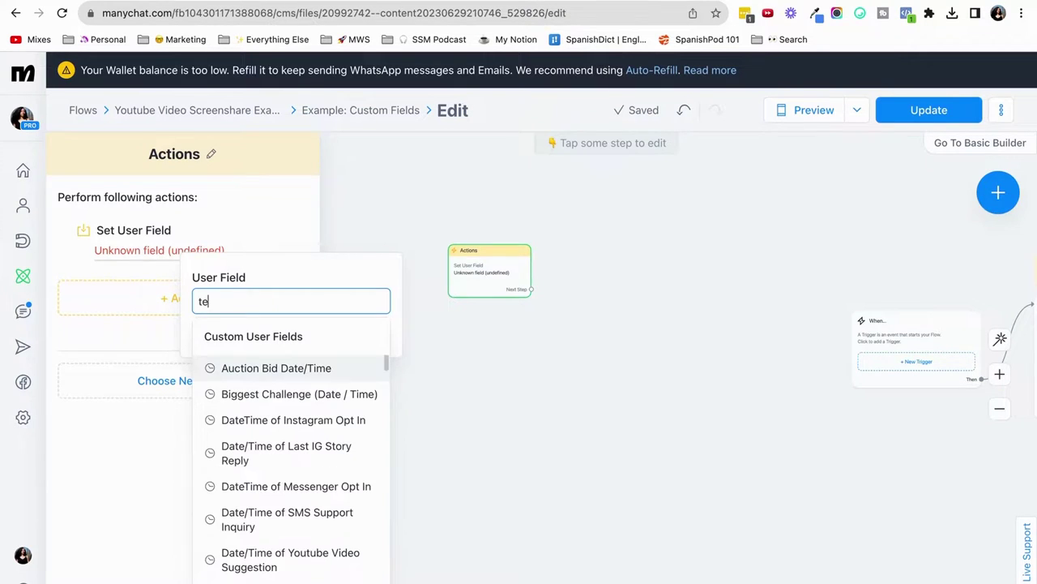
key("BackSpace")
key("BackSpace")
type("t")
key("BackSpace")
type("Test BF")
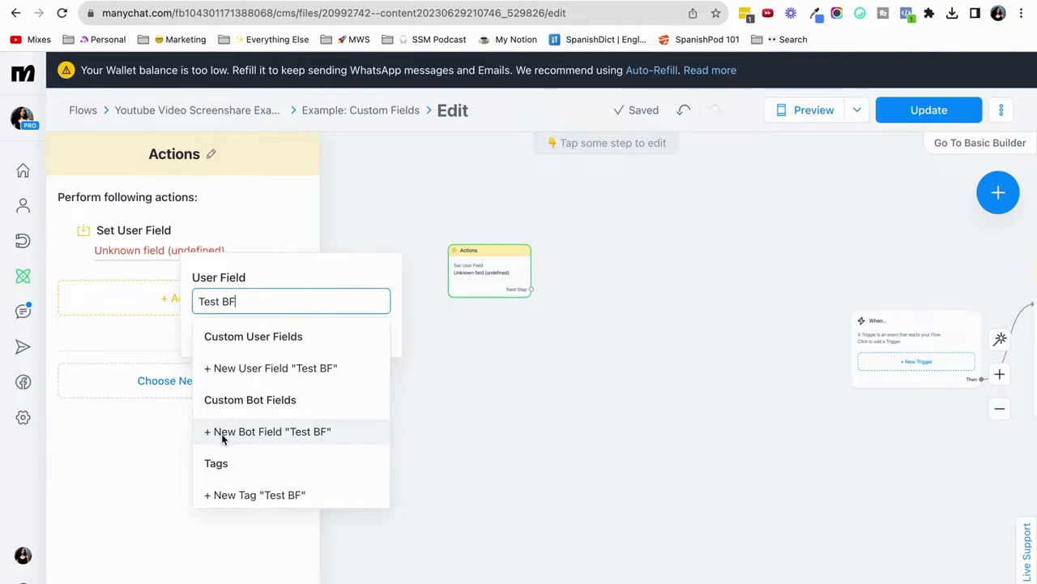
left_click(290, 436)
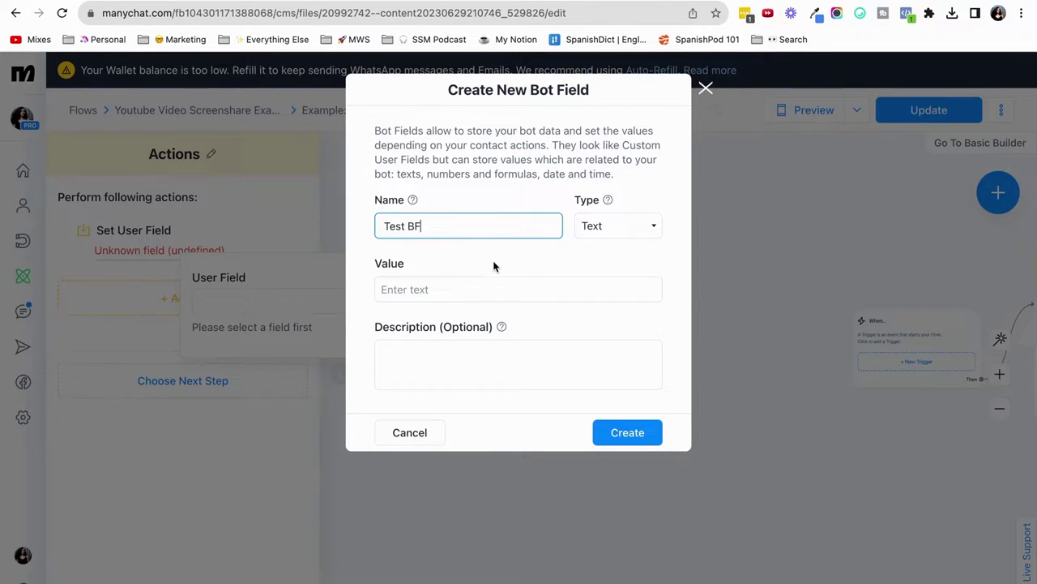
left_click(631, 229)
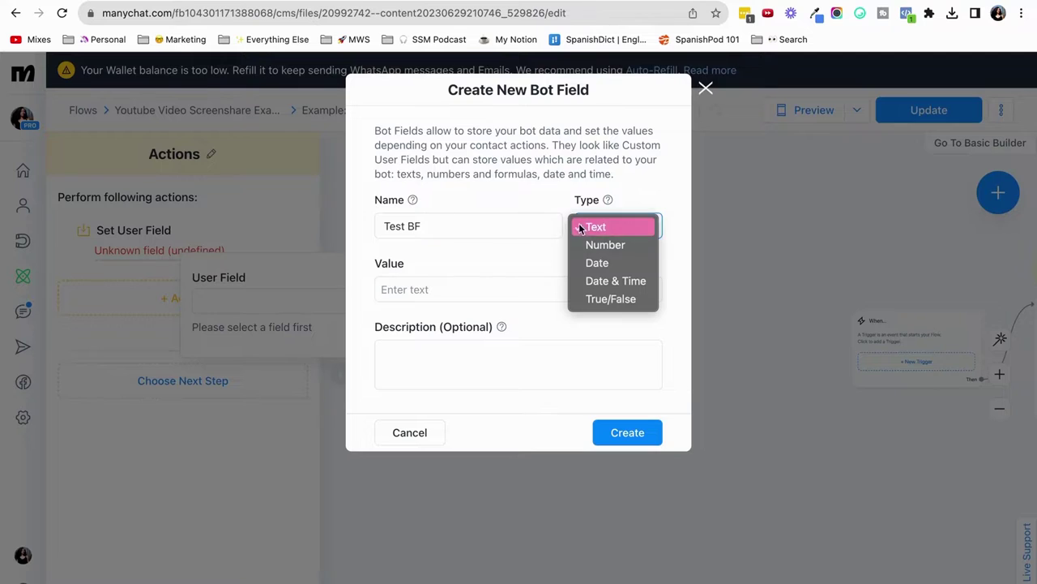
left_click(613, 227)
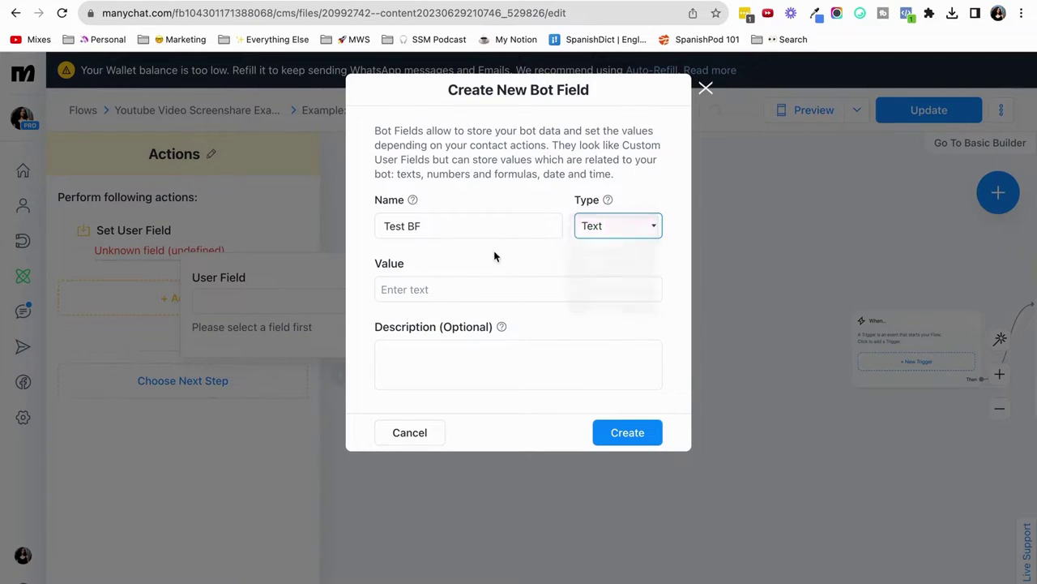
left_click(421, 289)
type("www.")
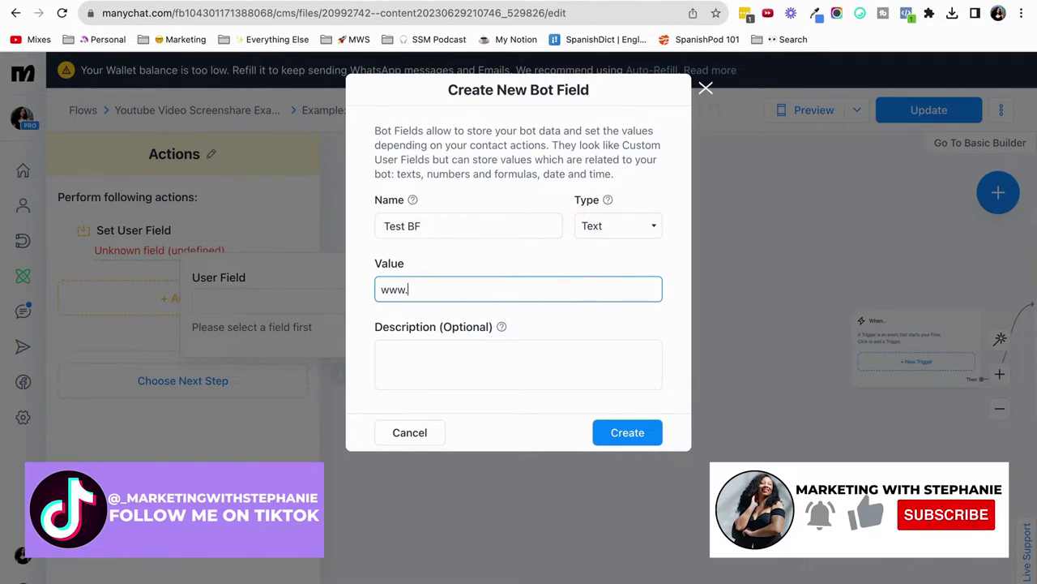
type("marketin")
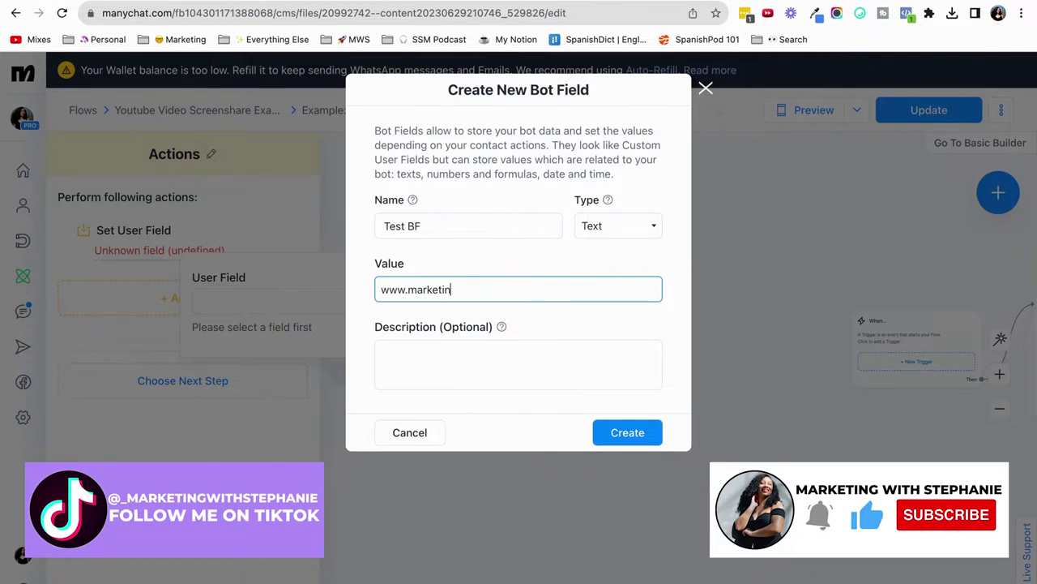
type("gwithstephanie.com")
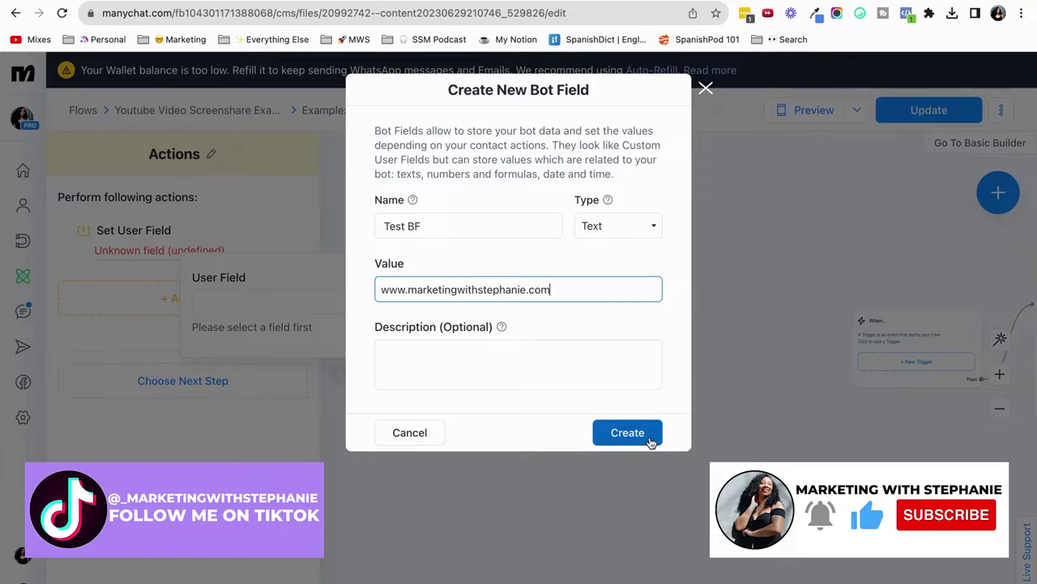
left_click(410, 443)
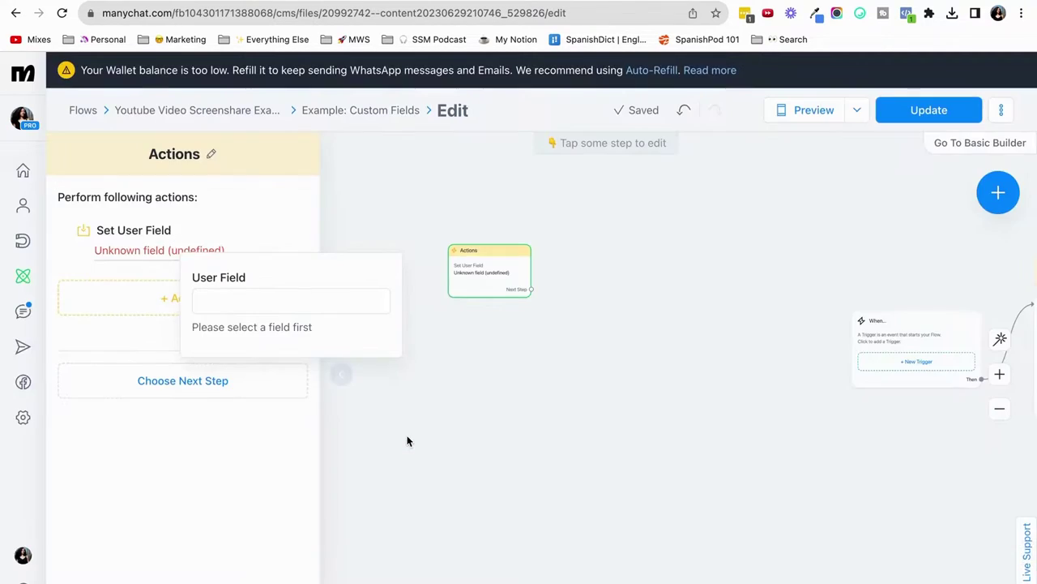
Delete the Actions step from the flow.
left_click(503, 225)
left_click(663, 125)
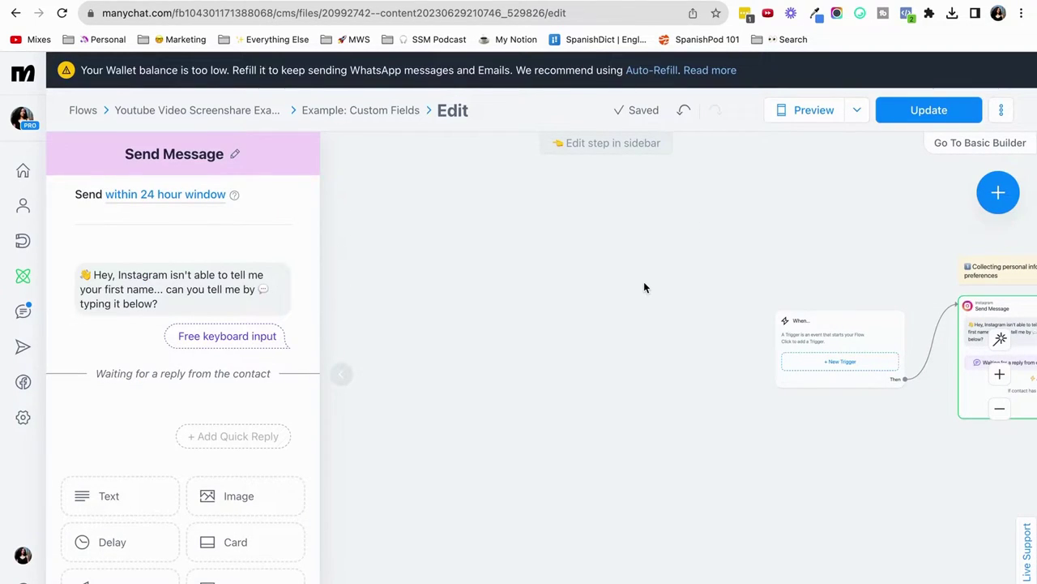
left_click_drag(783, 202, 528, 282)
right_click(623, 239)
Open the Instagram Send Message step that asks for the contact's first name.
left_click_drag(678, 244, 541, 246)
scroll(539, 245, "up", 5)
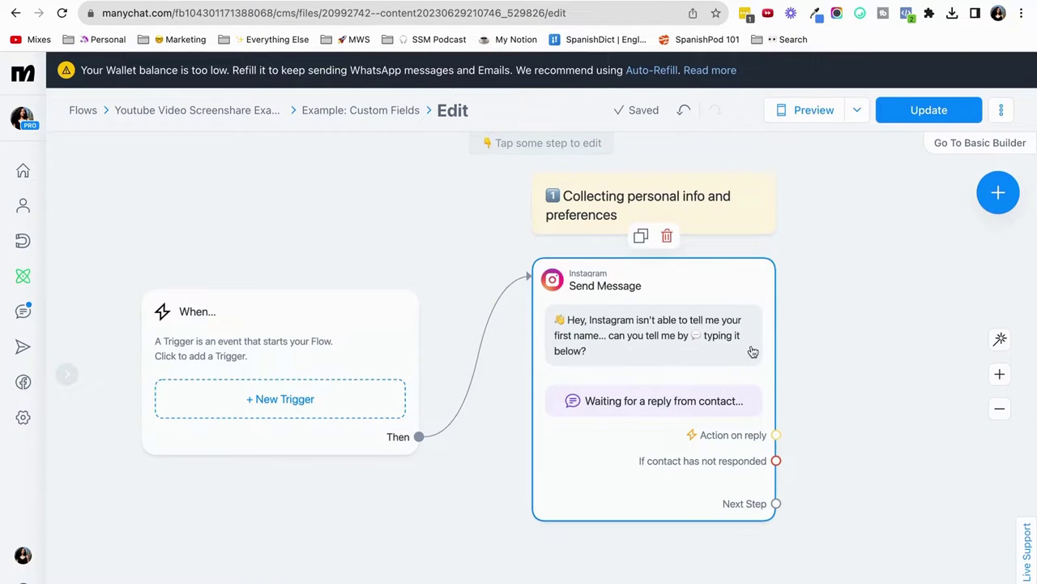
scroll(826, 315, "down", 1)
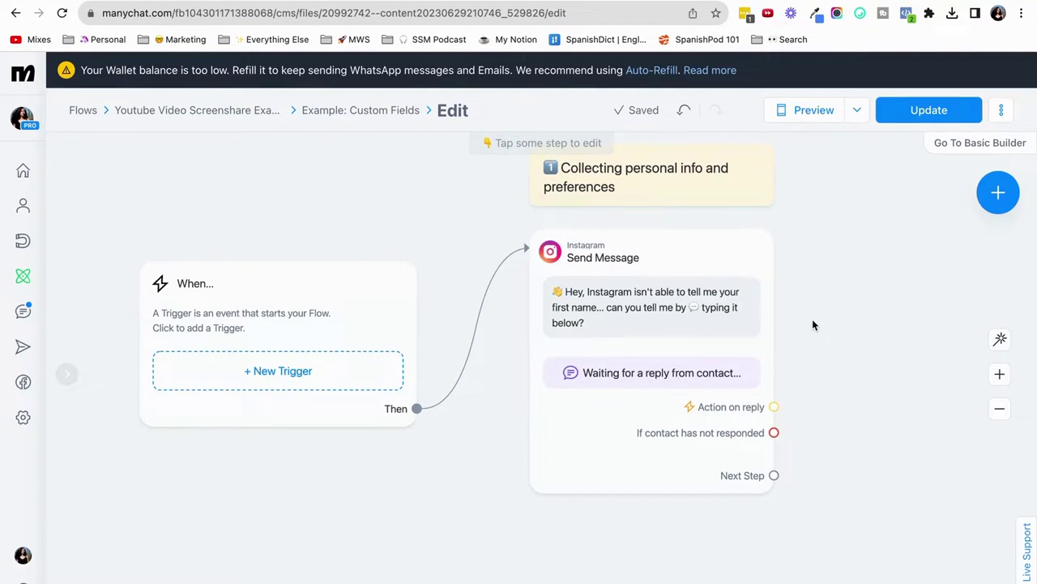
scroll(828, 312, "up", 1)
left_click_drag(828, 312, 823, 327)
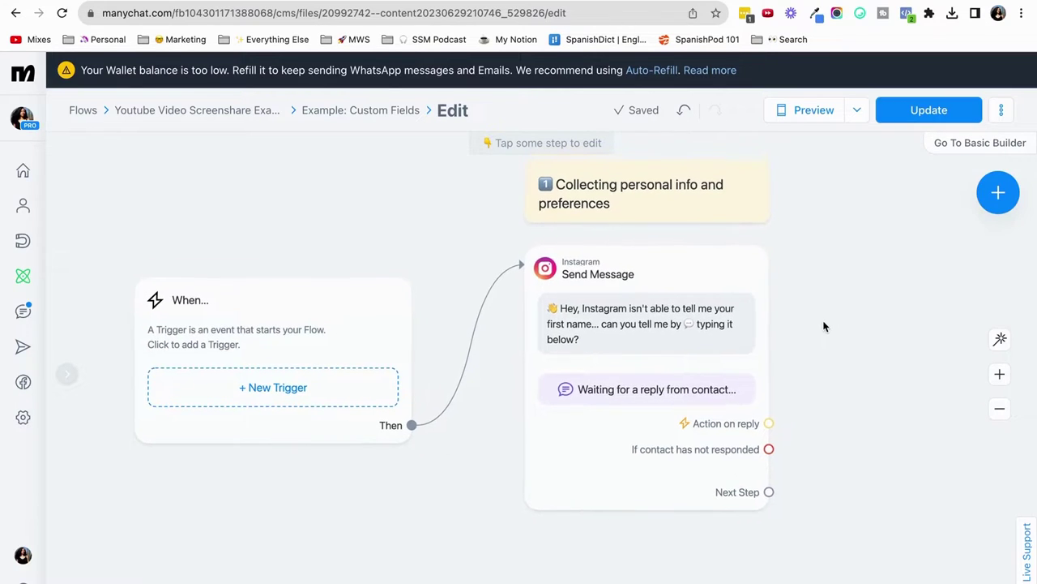
scroll(811, 318, "up", 3)
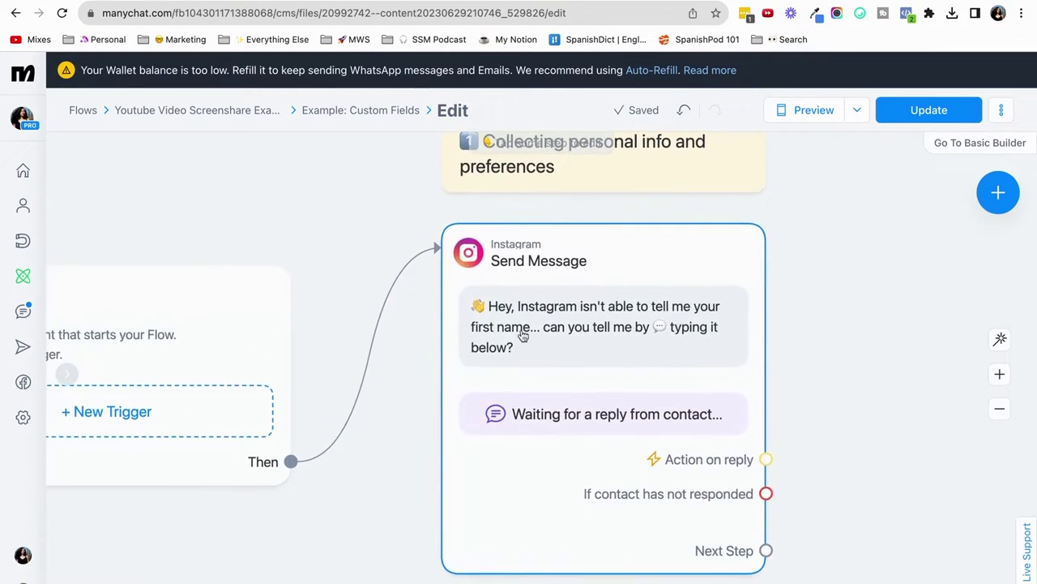
scroll(616, 340, "up", 1)
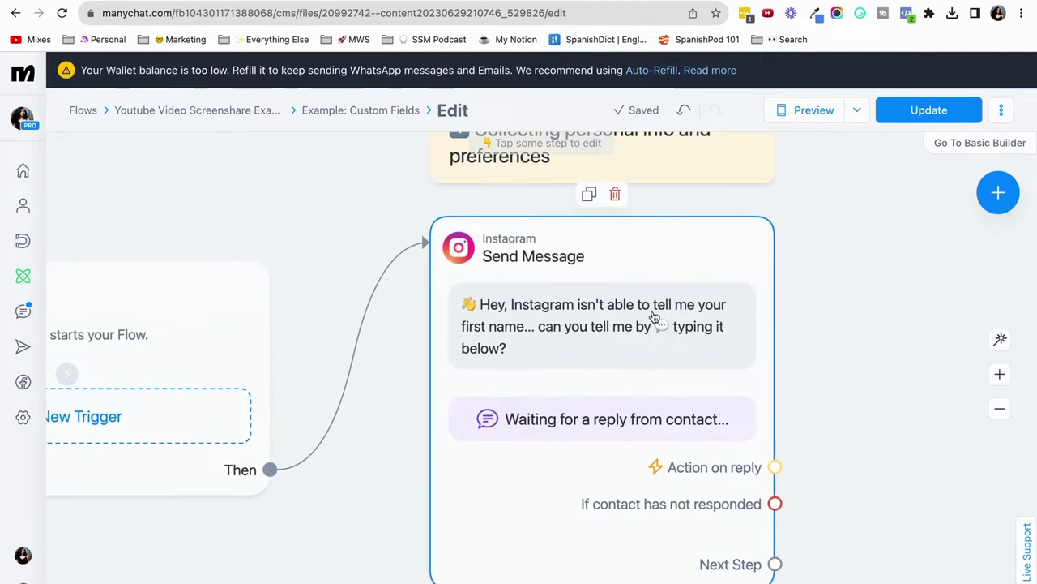
scroll(656, 320, "down", 1)
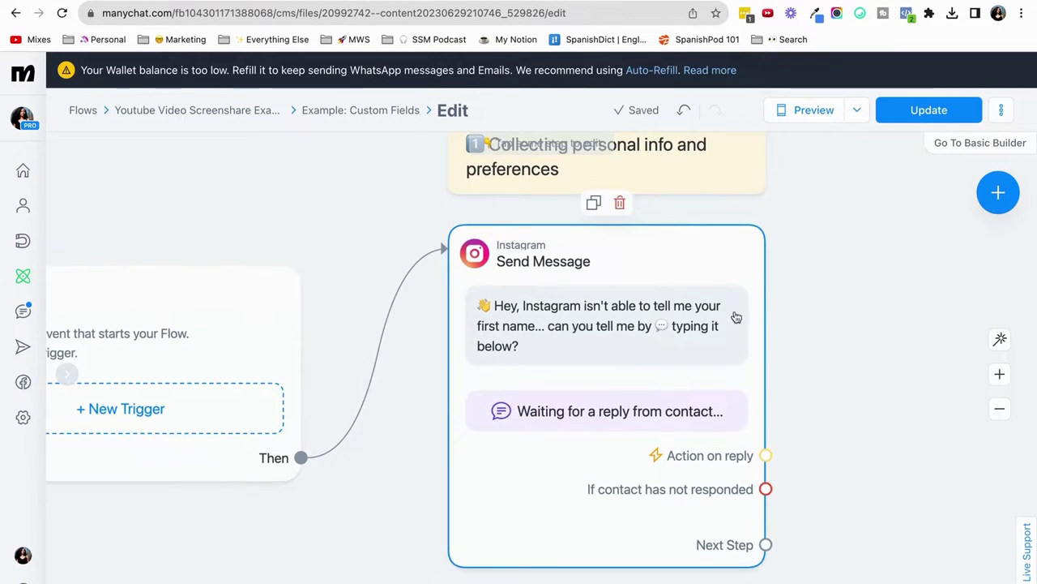
scroll(815, 304, "down", 1)
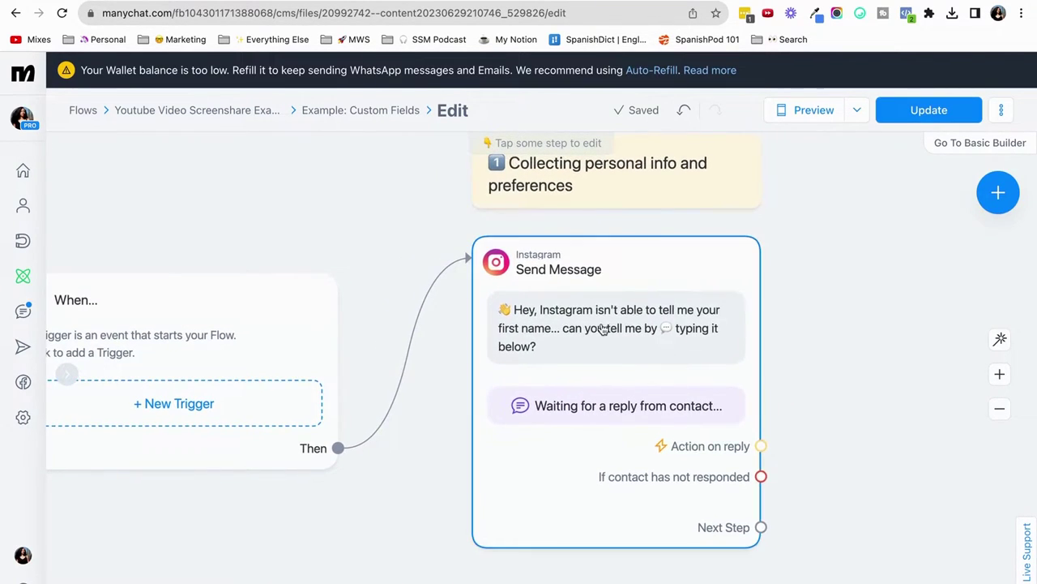
left_click(640, 317)
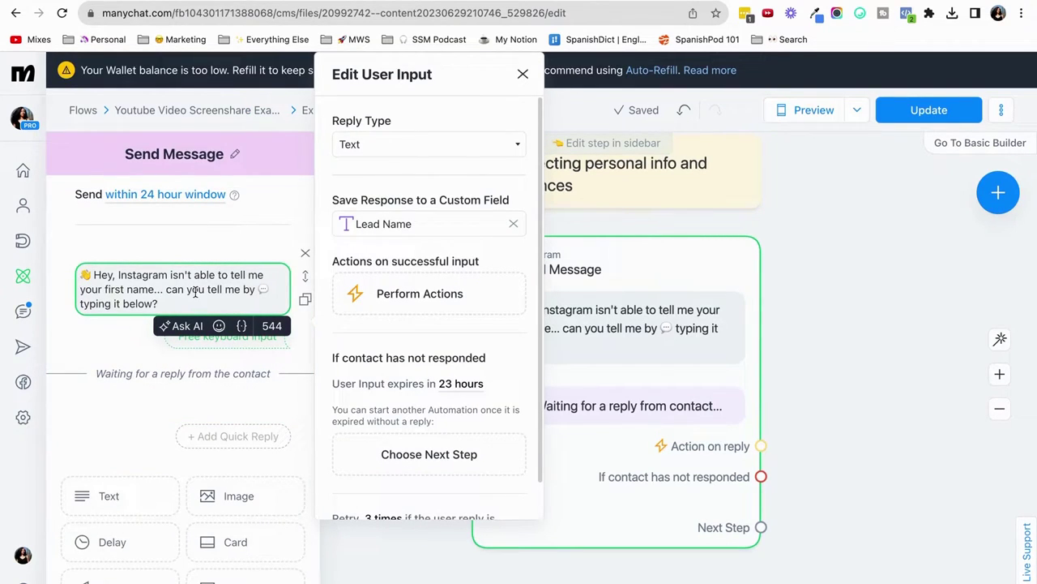
Keep the first-name question's reply type as Text and close the Edit User Input panel.
scroll(195, 292, "down", 3)
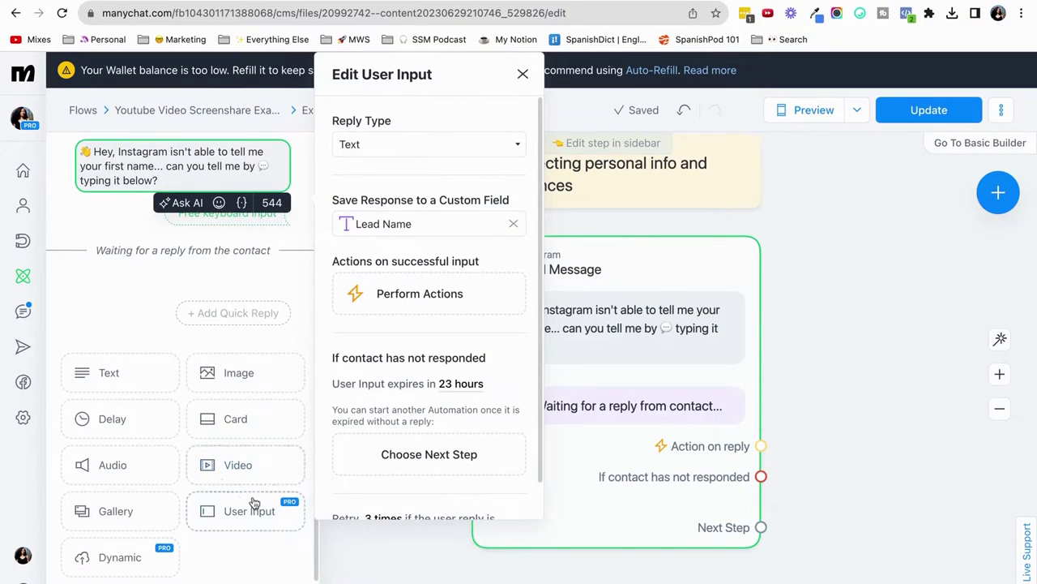
scroll(253, 513, "up", 1)
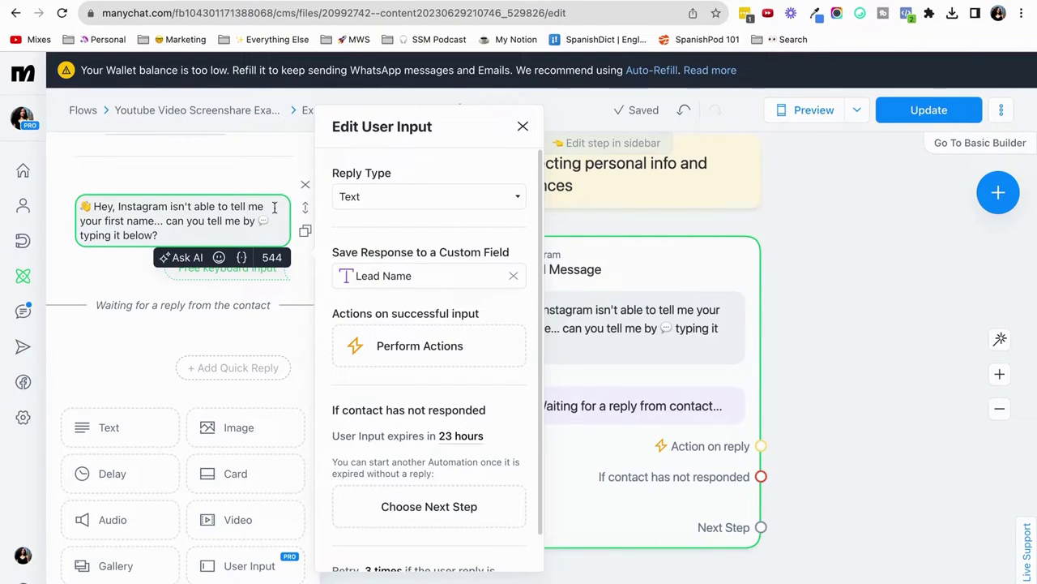
left_click(382, 197)
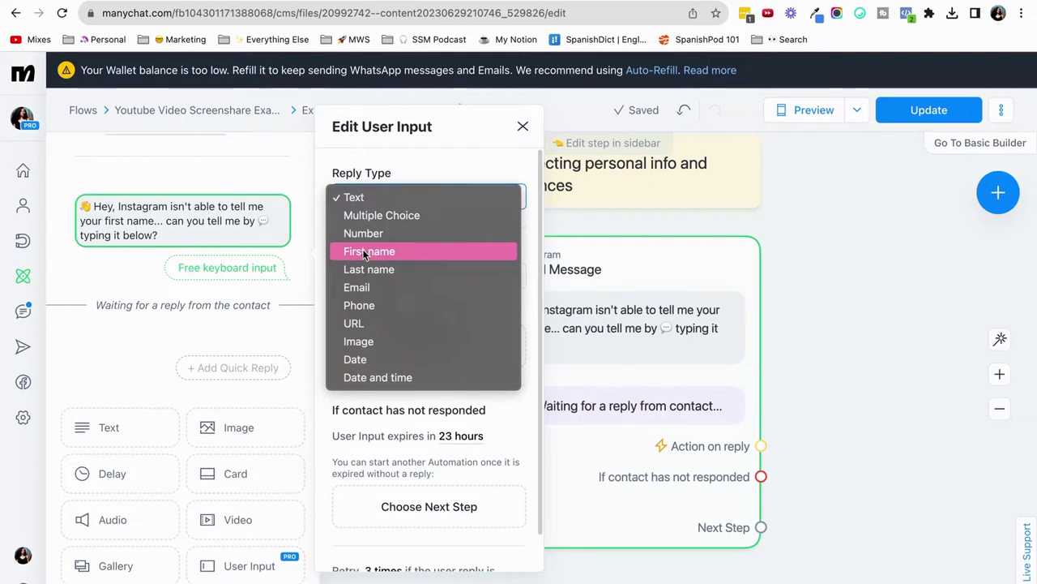
left_click(449, 170)
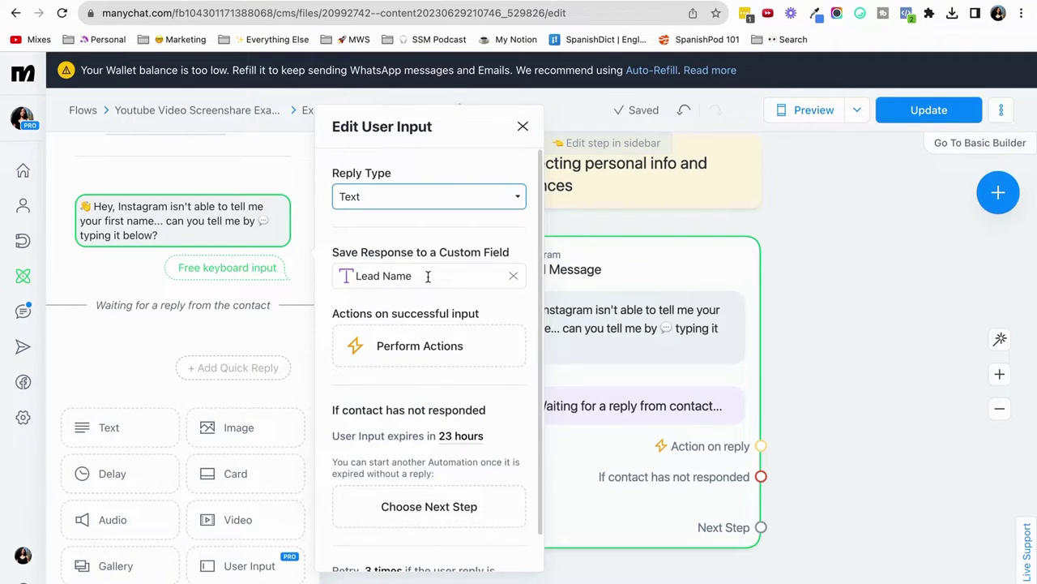
scroll(428, 275, "down", 1)
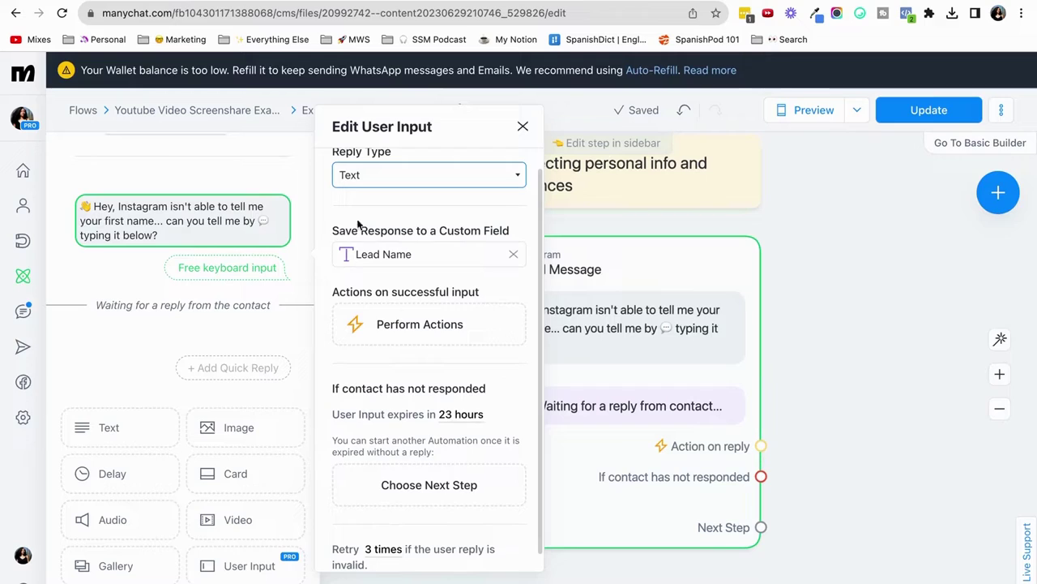
scroll(447, 313, "down", 1)
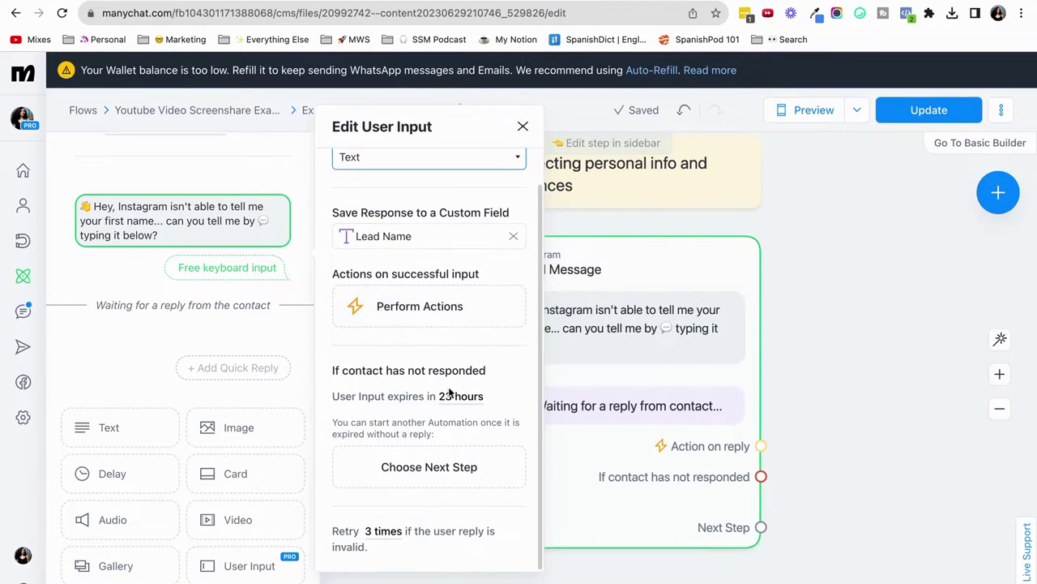
left_click(792, 361)
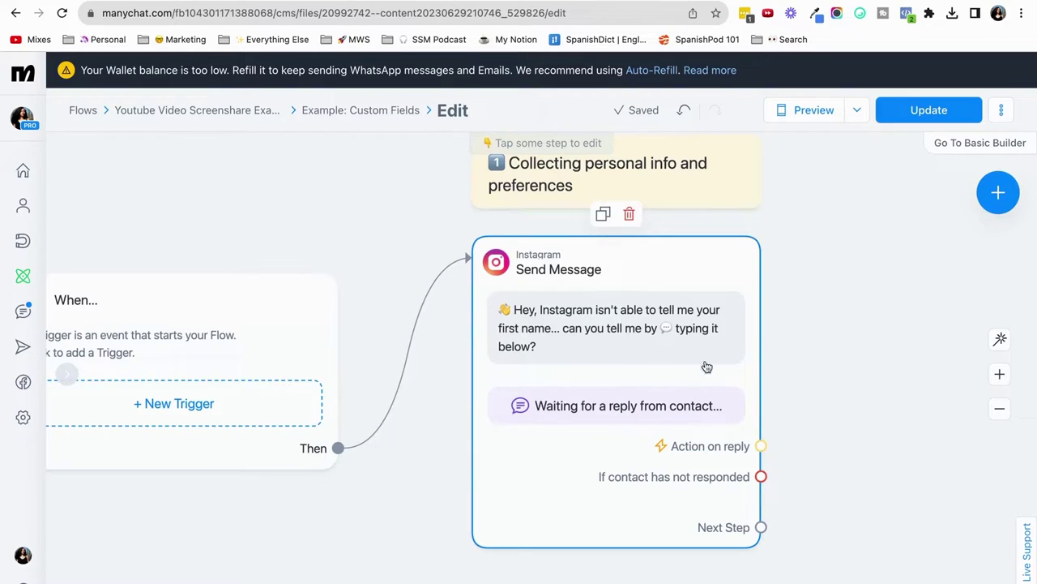
scroll(697, 447, "down", 3)
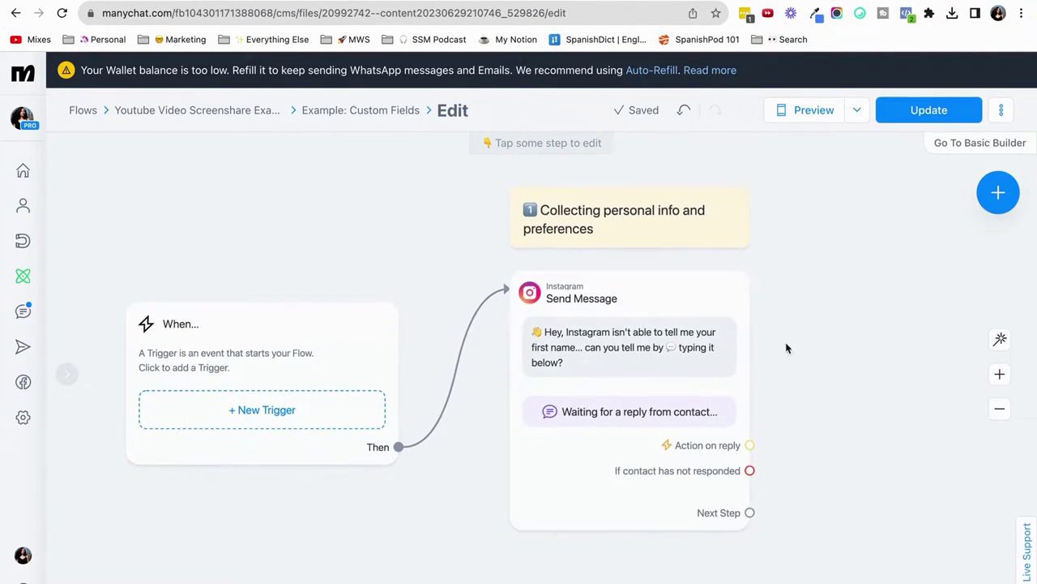
scroll(608, 356, "right", 5)
left_click(645, 282)
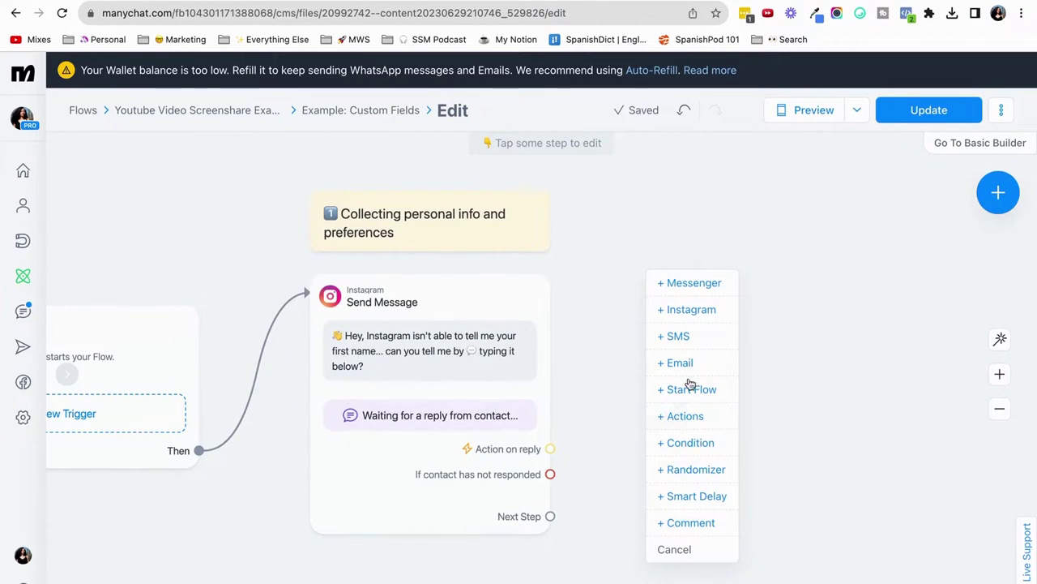
Add an Instagram message reading 'Thanks, {Lead Name}!'.
left_click(691, 309)
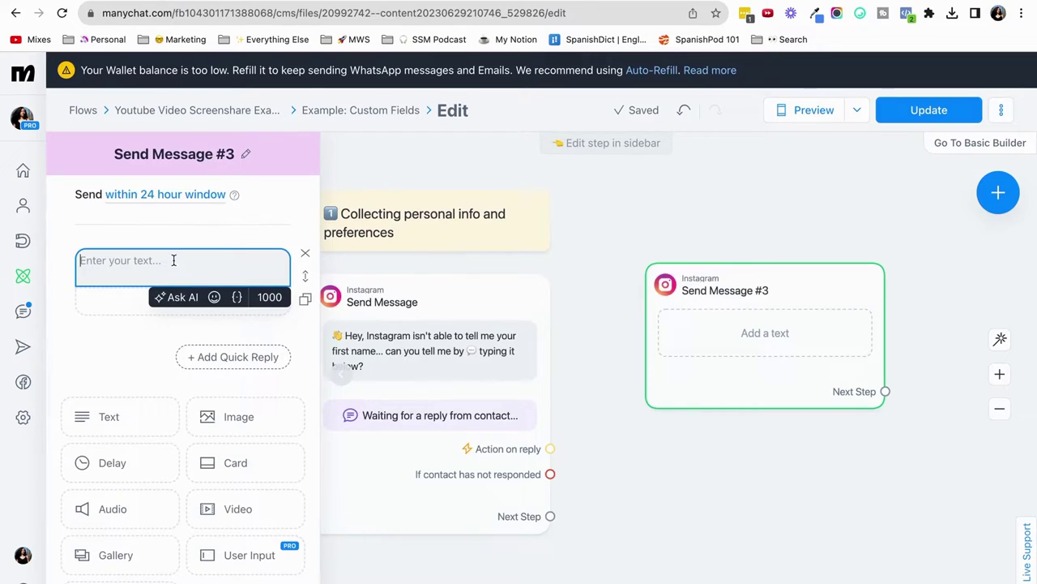
left_click(179, 265)
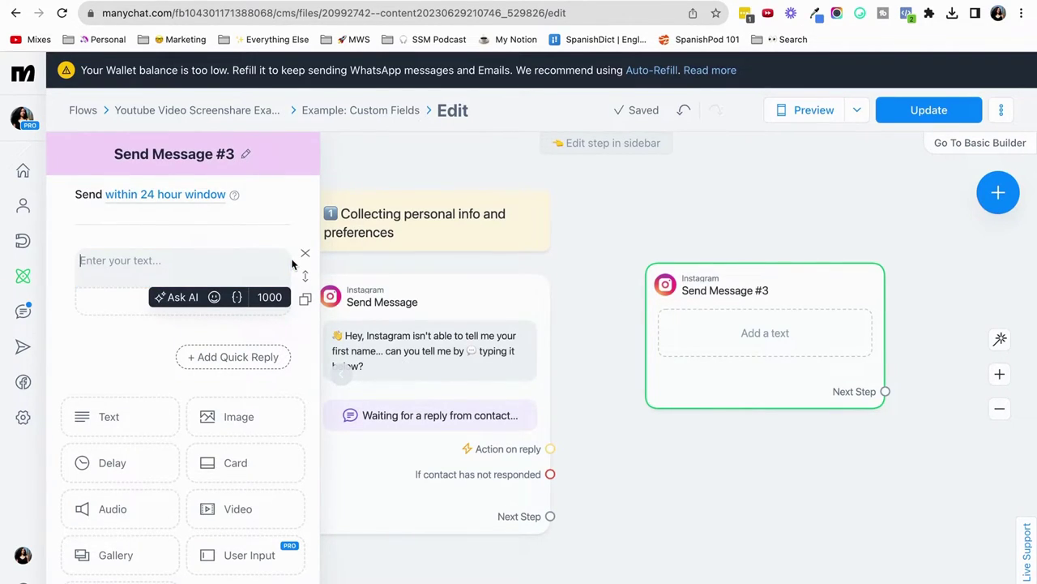
type("Thanks,")
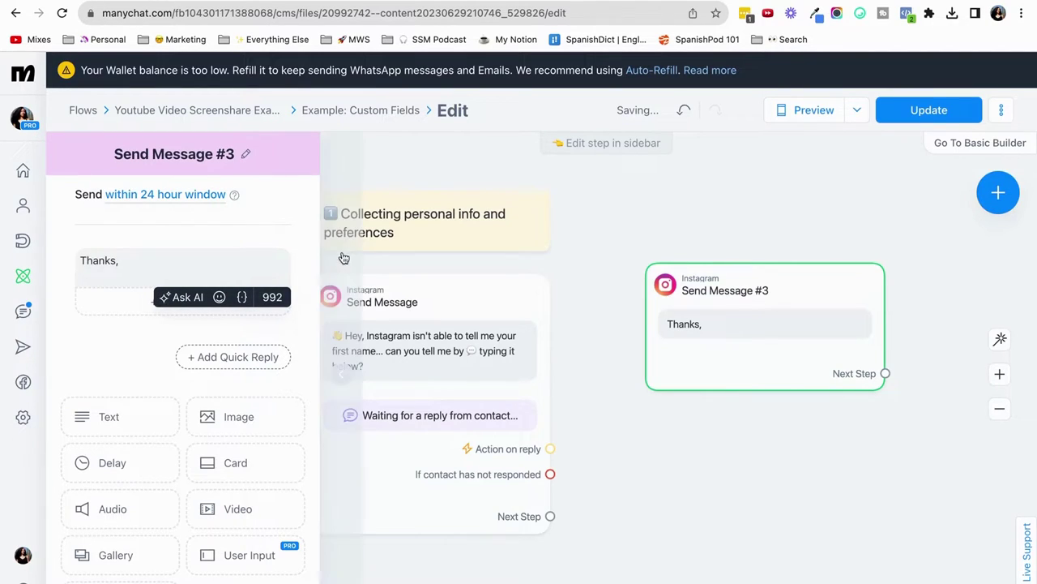
left_click(242, 297)
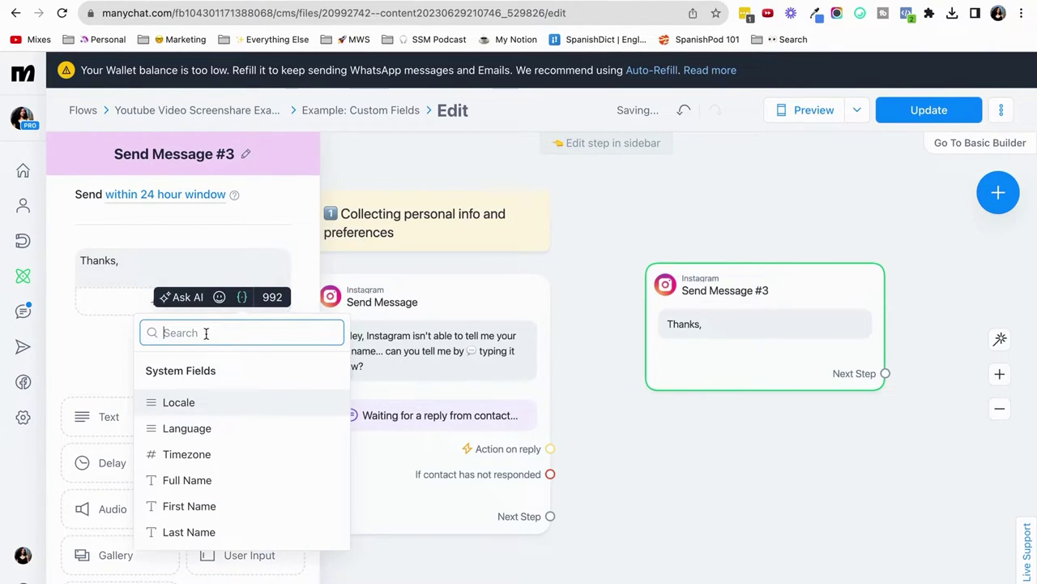
type("lead na")
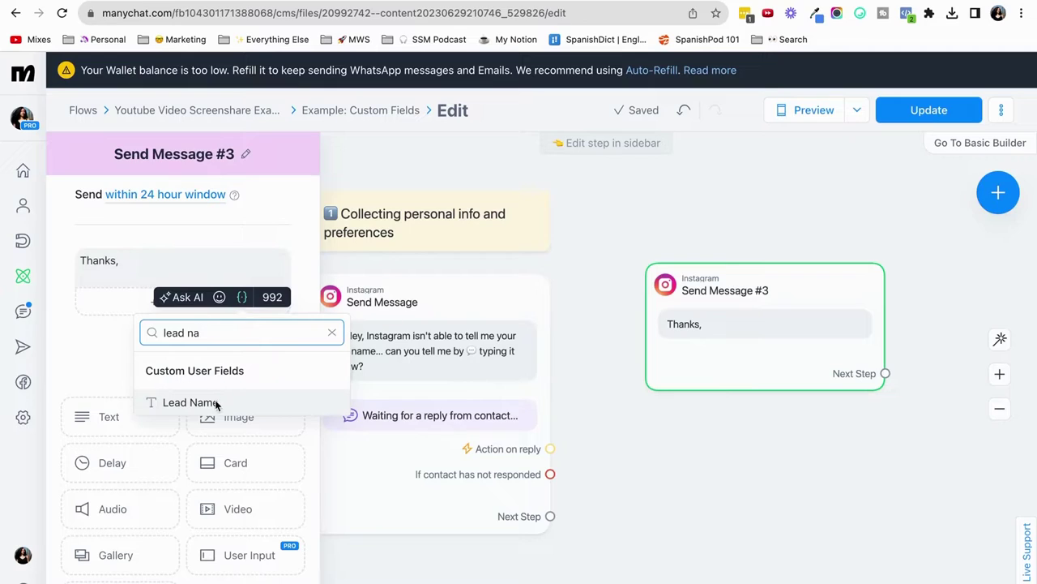
left_click(192, 402)
type("!")
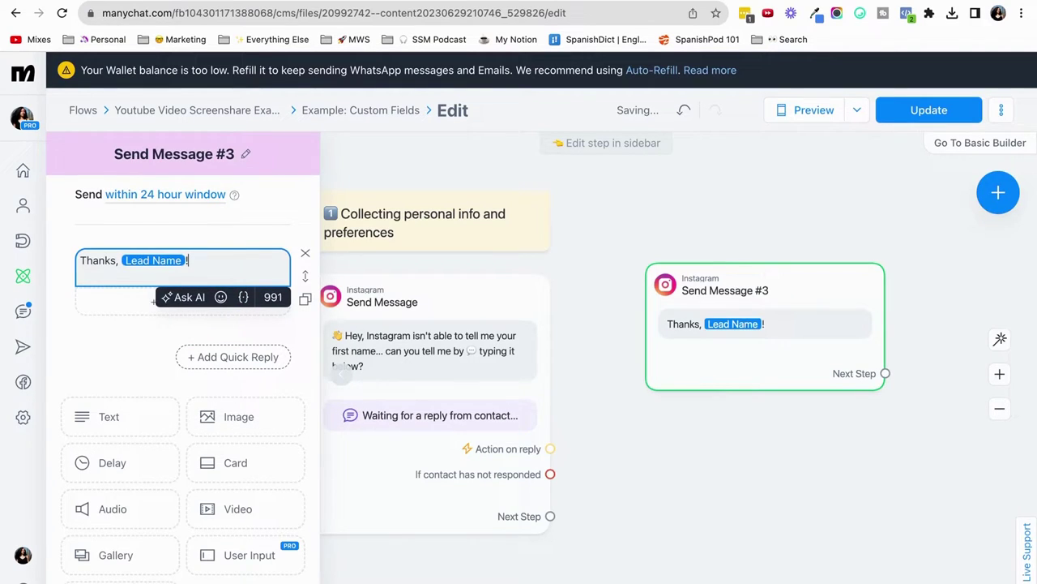
left_click(539, 271)
Link the first-name question's Next Step to Send Message #3 and move to Segmenting your audience.
left_click_drag(662, 351, 709, 362)
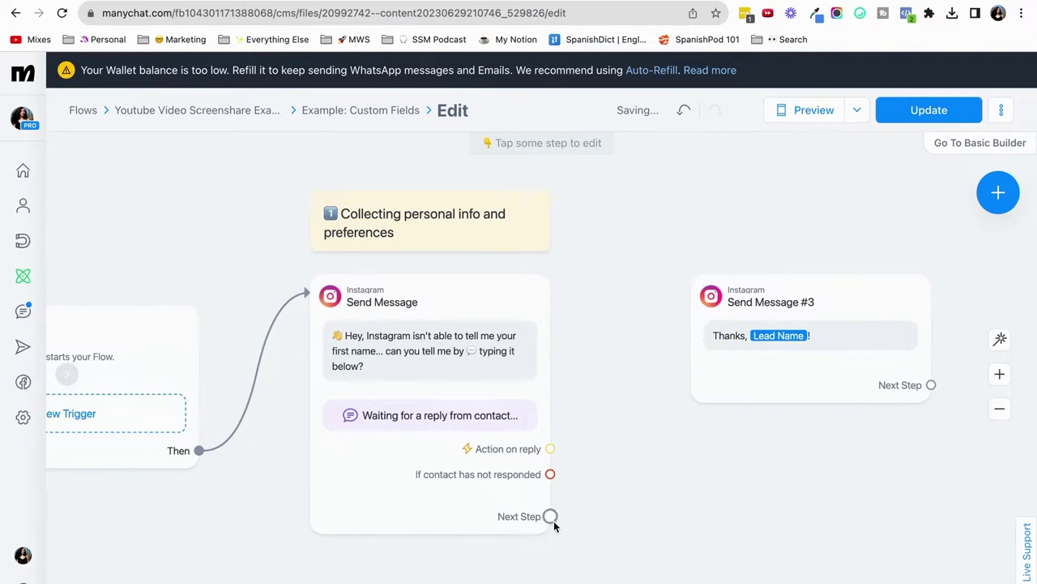
left_click_drag(551, 516, 745, 324)
mouse_move(768, 324)
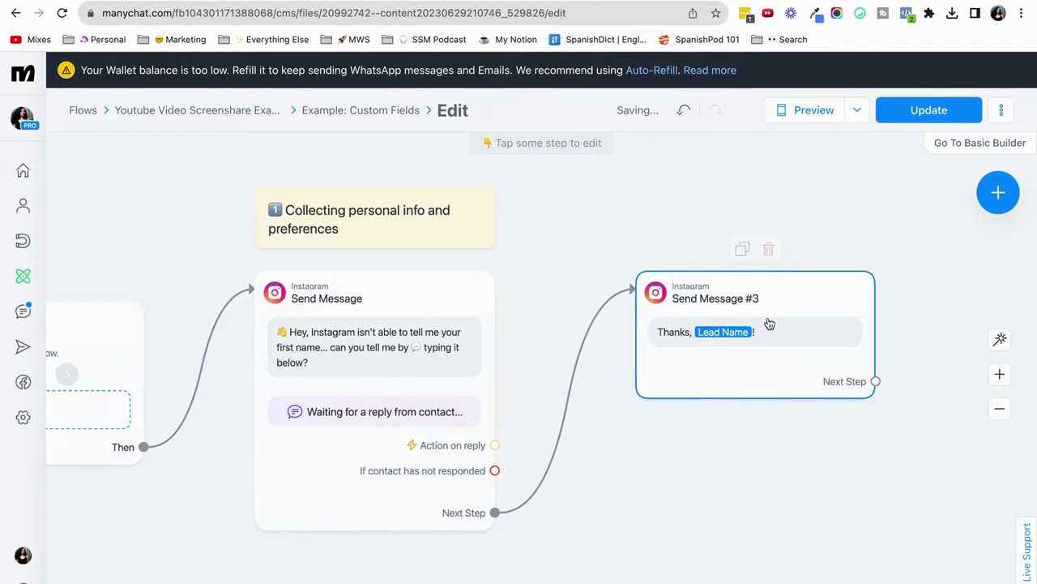
mouse_move(457, 347)
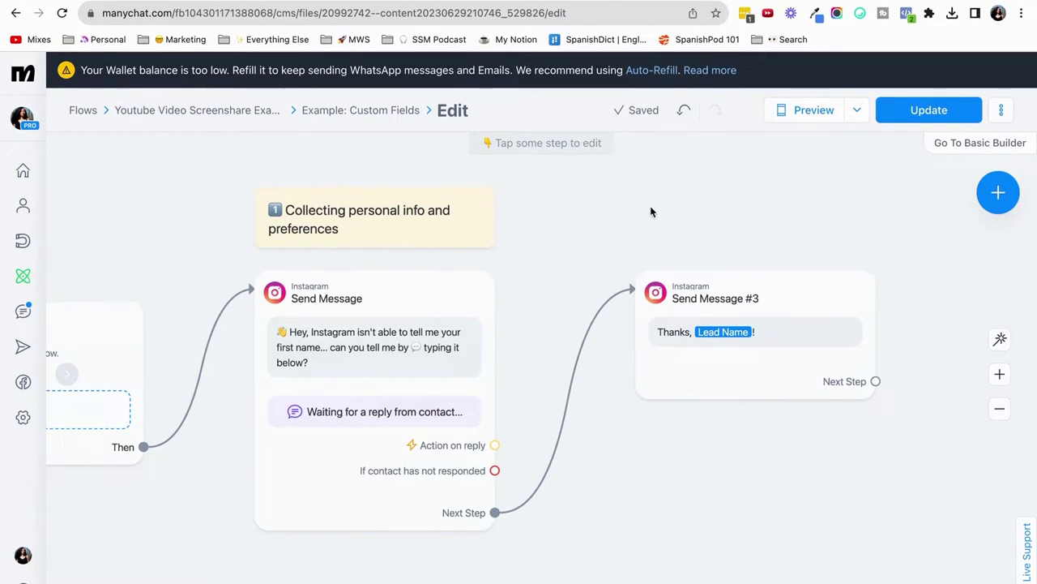
left_click_drag(651, 211, 277, 207)
left_click_drag(741, 204, 209, 197)
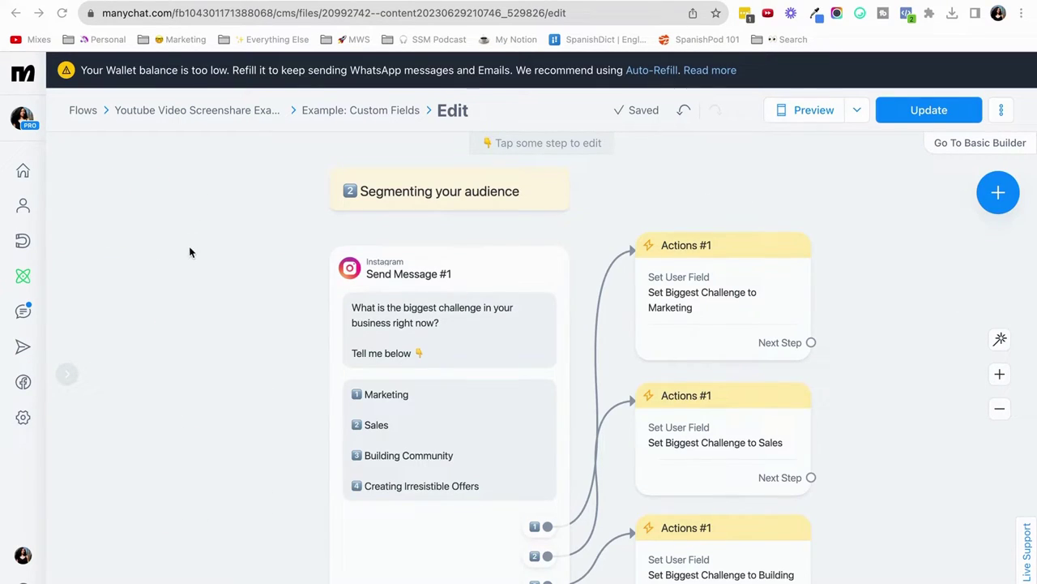
scroll(191, 243, "down", 3)
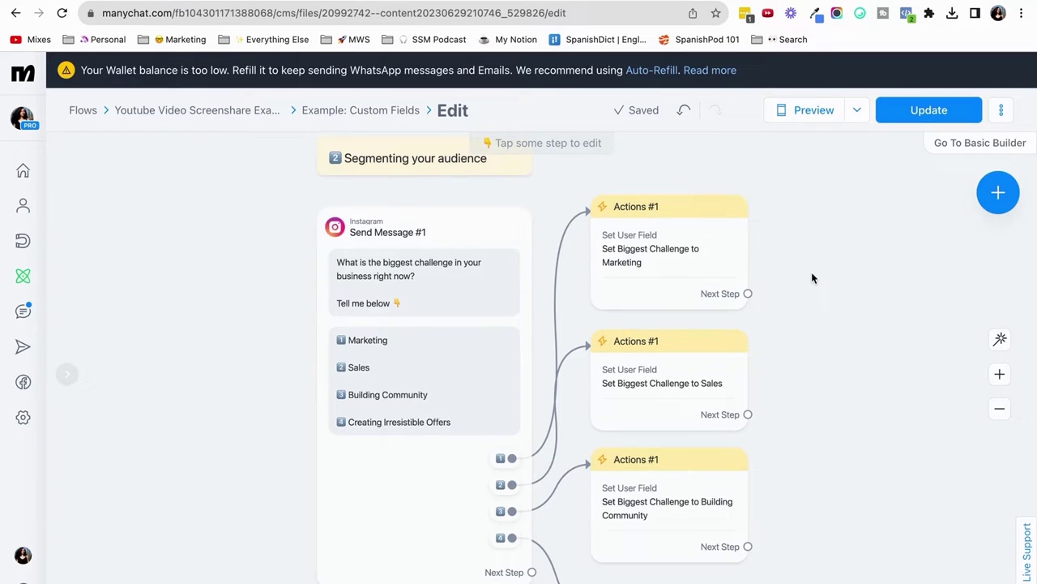
scroll(809, 292, "down", 2)
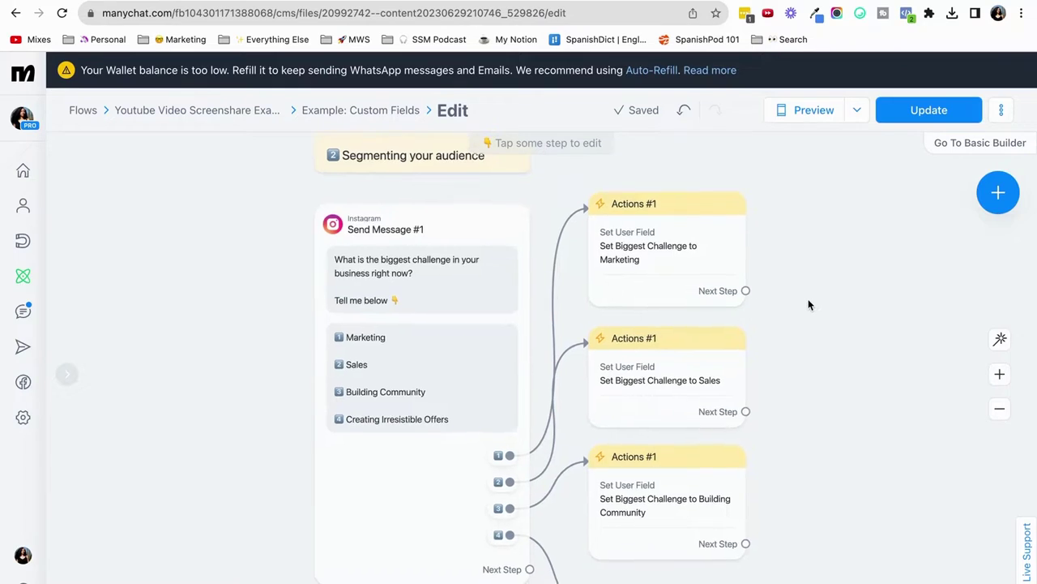
left_click(394, 251)
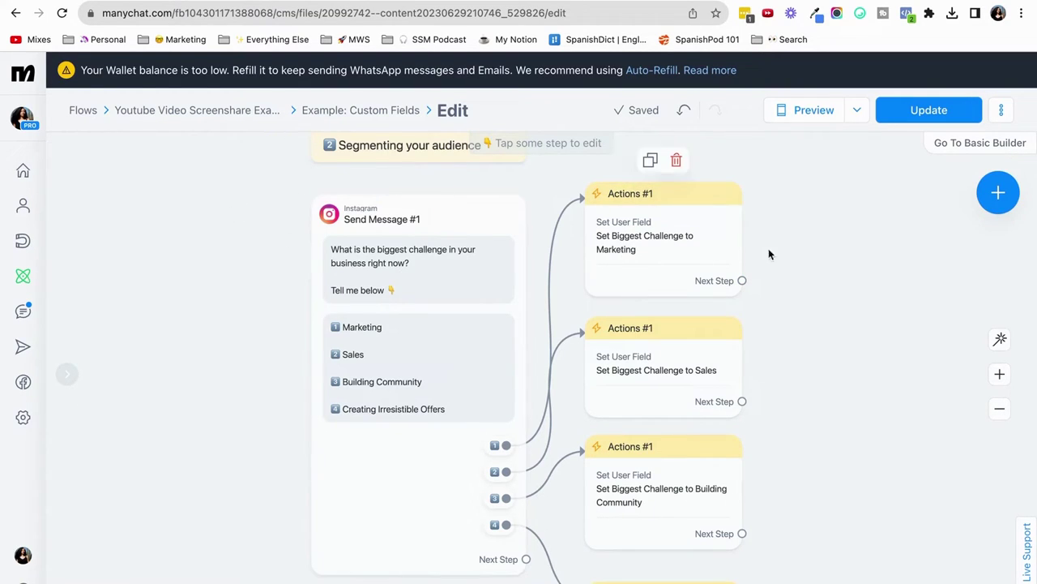
Open the Marketing action step and leave its Biggest Challenge value as 'Marketing'.
left_click(681, 237)
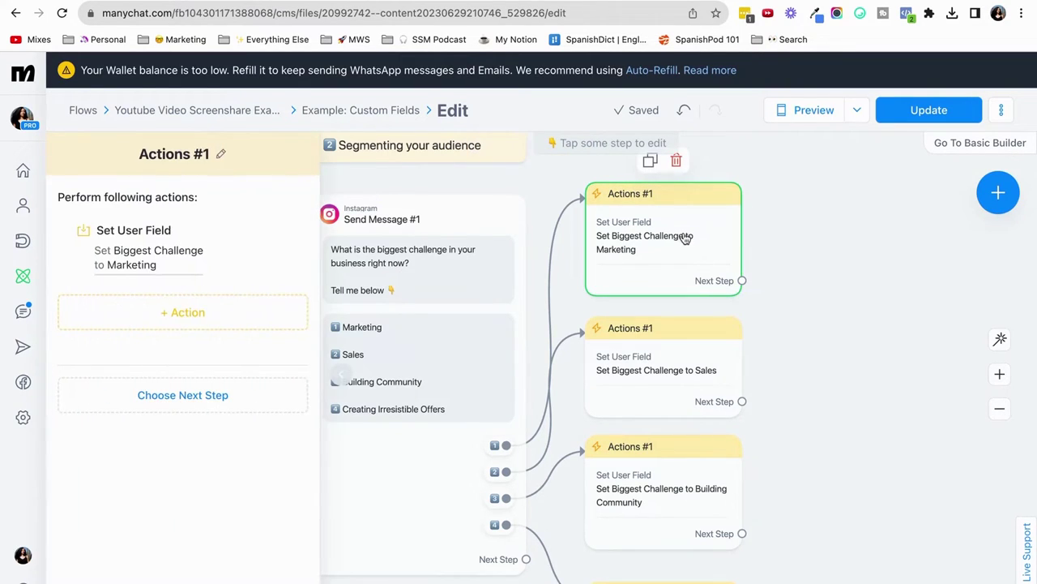
left_click(142, 273)
double_click(247, 369)
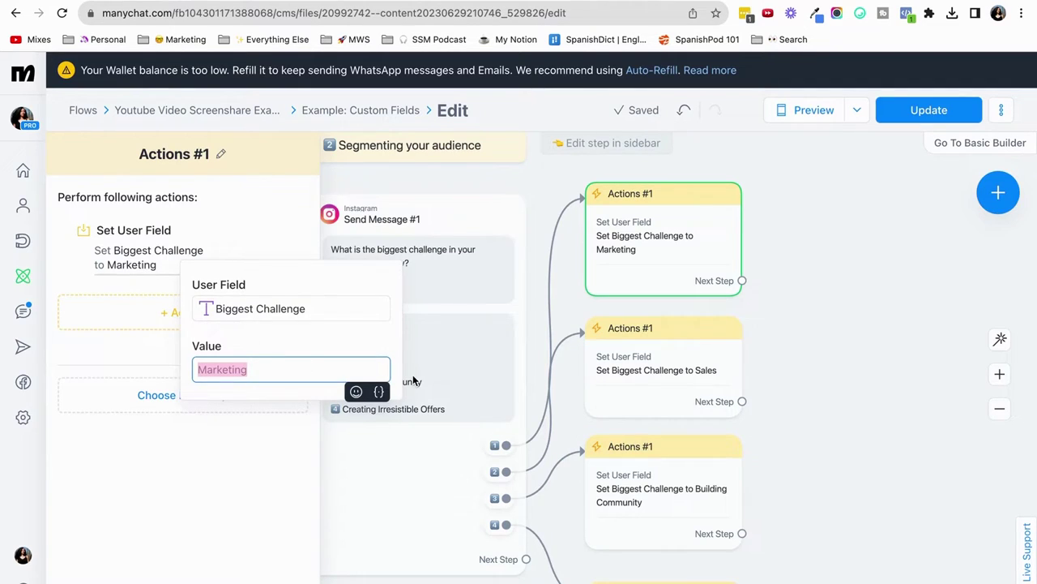
key("BackSpace")
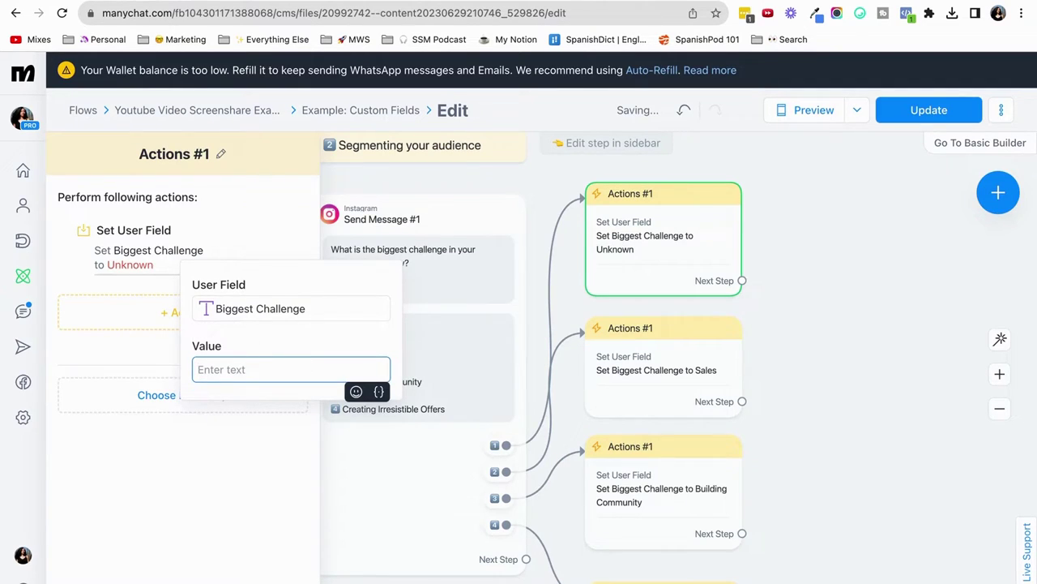
type("MR")
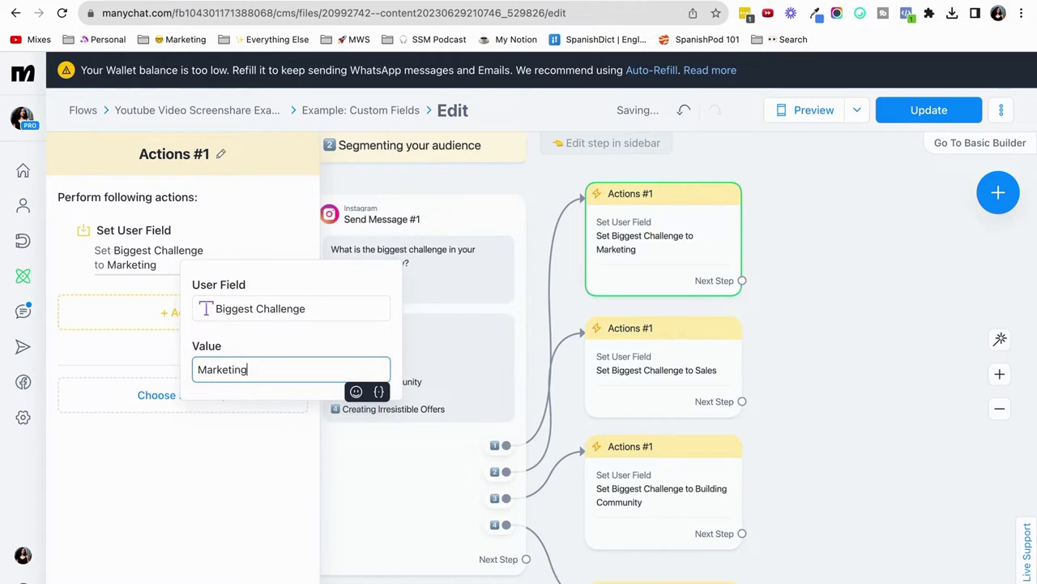
type("asdlijfoas;idfj")
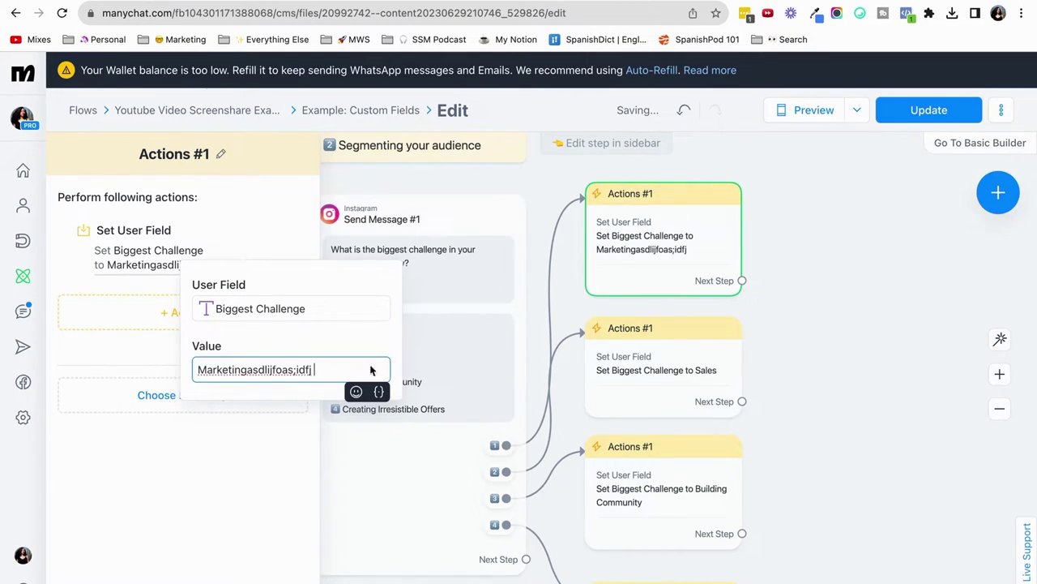
mouse_move(371, 370)
left_mouse_down()
mouse_move(243, 370)
mouse_move(387, 368)
left_mouse_up()
left_click(262, 369)
key("BackSpace")
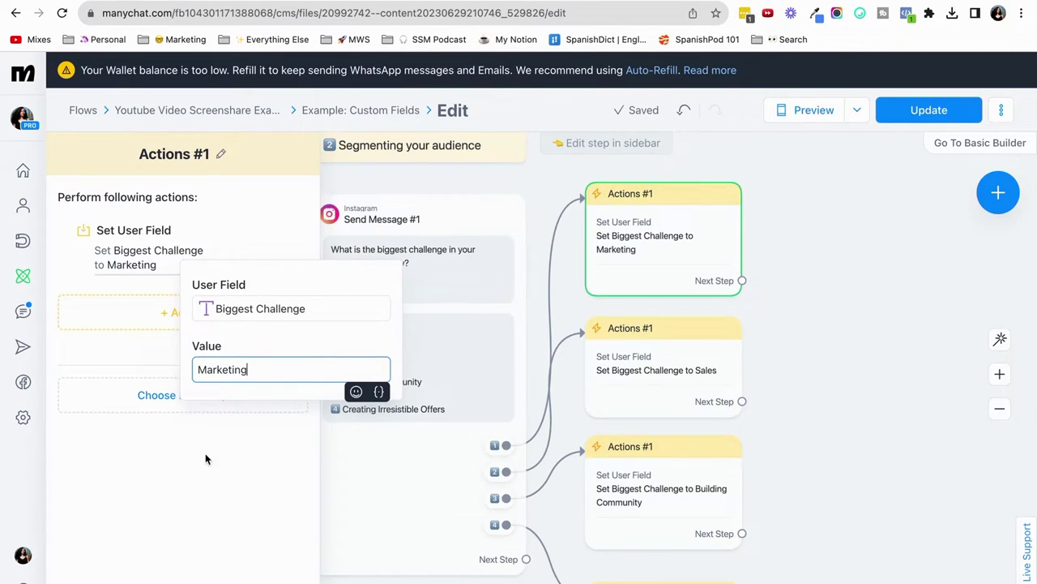
left_click(856, 283)
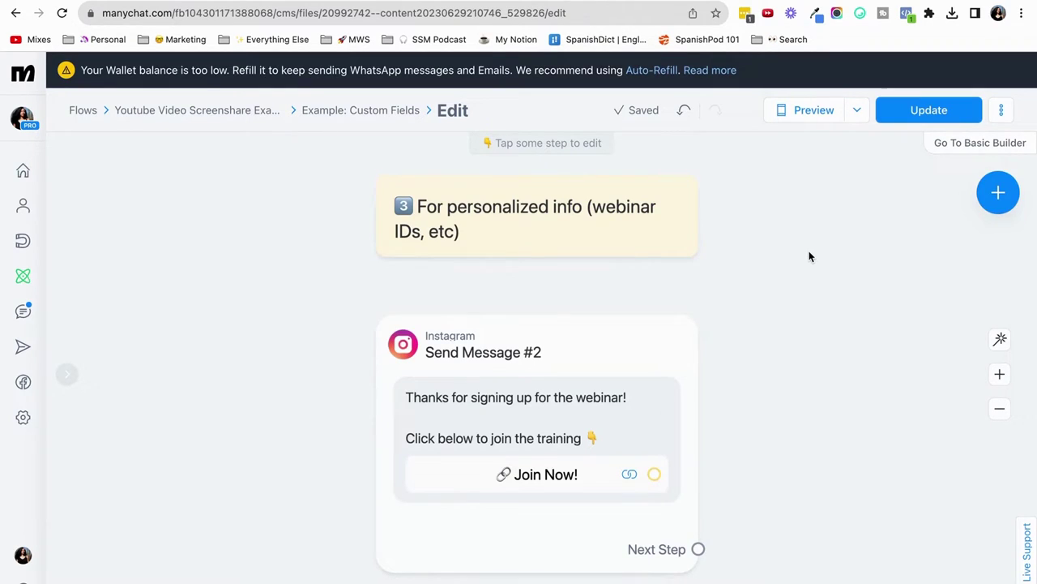
Scroll across the flow canvas to review the remaining steps.
scroll(780, 276, "right", 1)
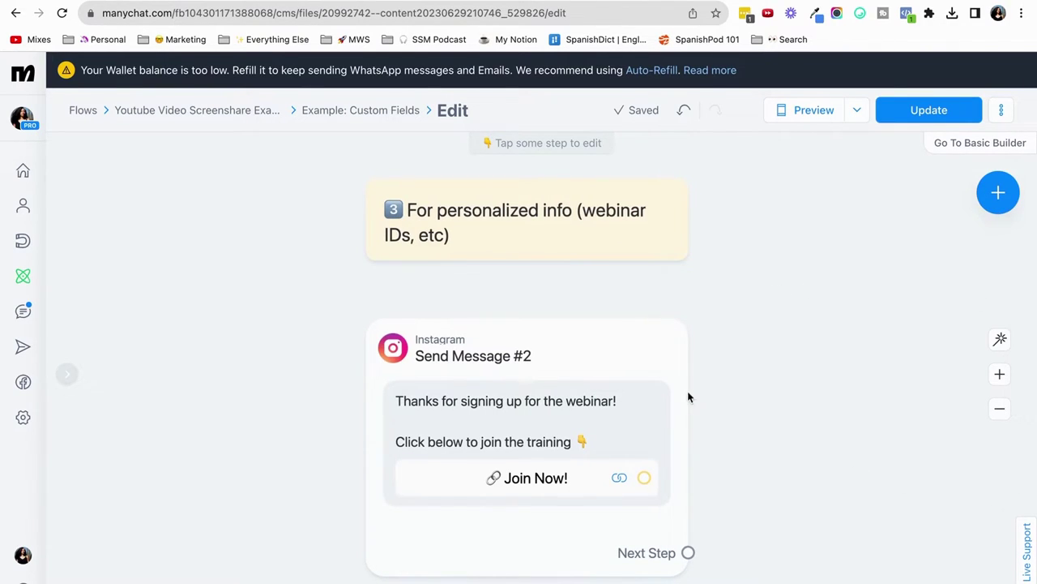
scroll(760, 364, "down", 1)
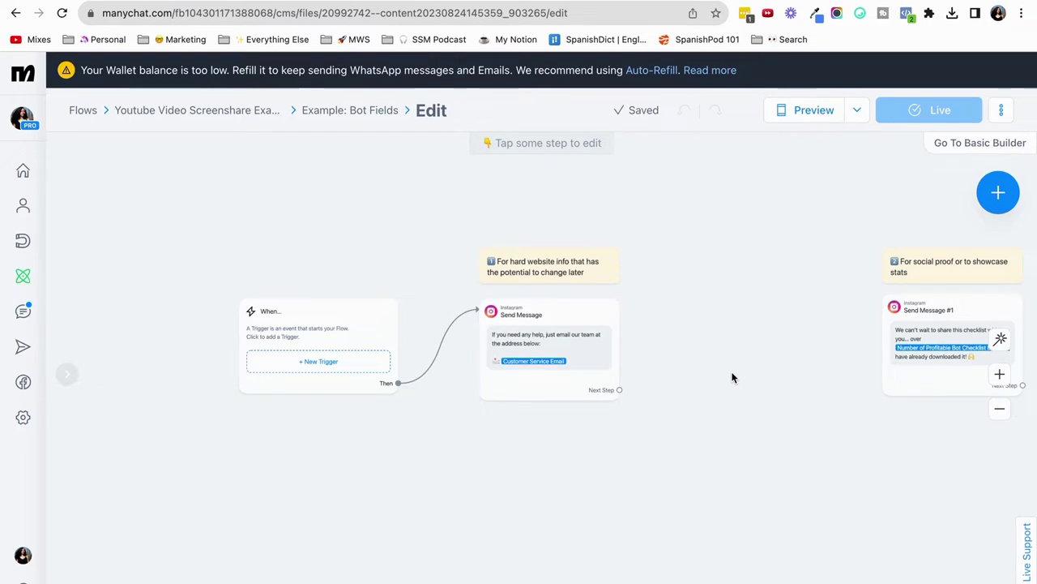
Zoom in on the first Send Message step showing the Customer Service Email bot field.
scroll(732, 375, "up", 3)
scroll(704, 359, "up", 2)
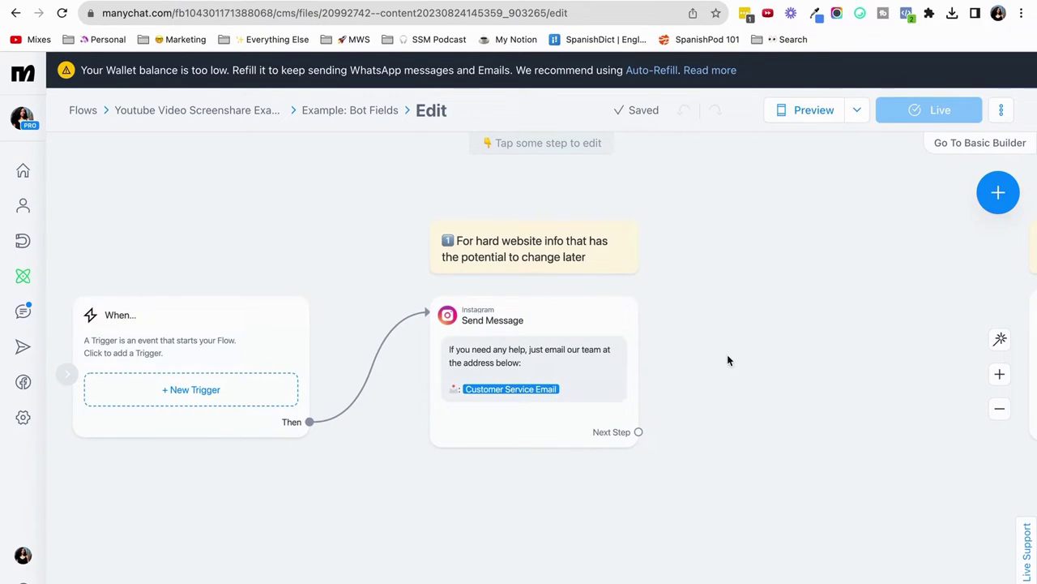
scroll(828, 357, "up", 2)
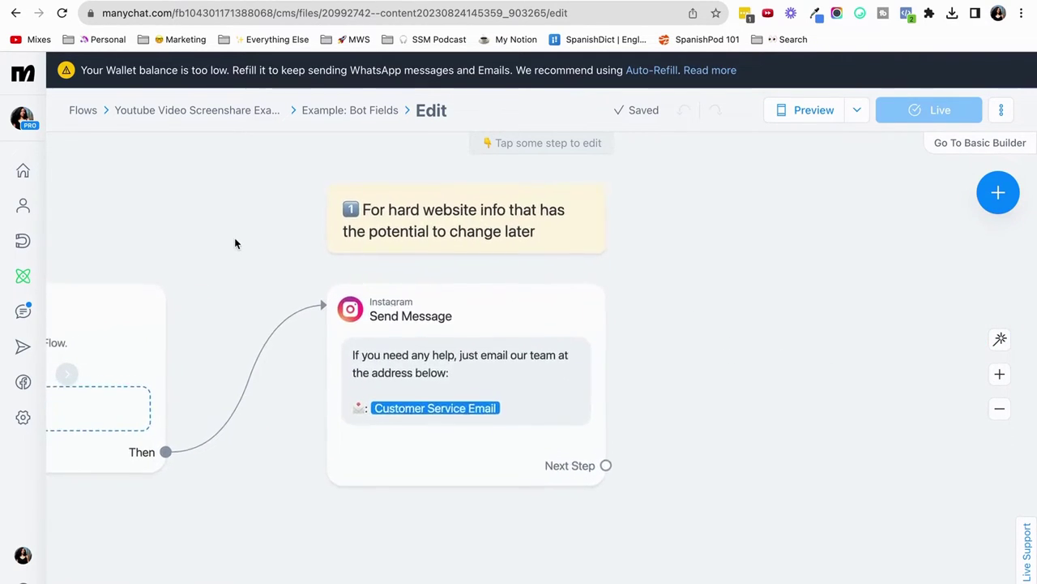
scroll(241, 267, "up", 2)
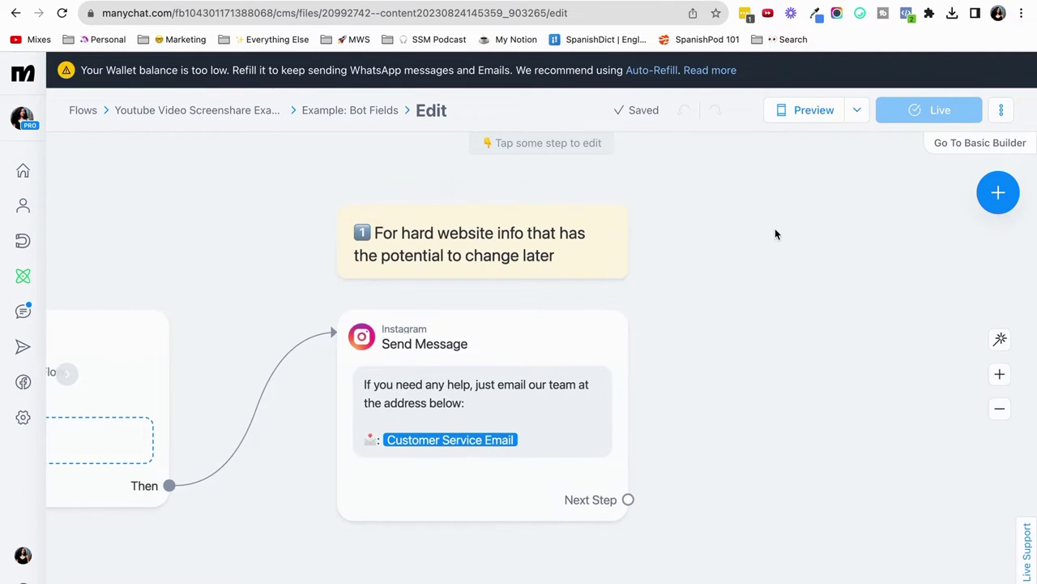
scroll(753, 370, "up", 1)
scroll(752, 370, "up", 1)
scroll(770, 369, "left", 2)
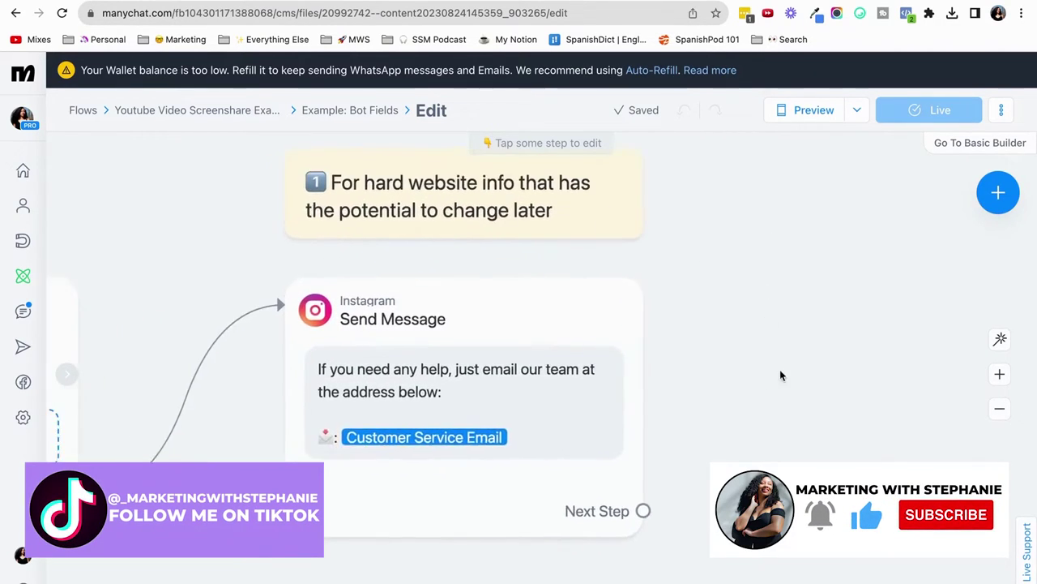
mouse_move(467, 438)
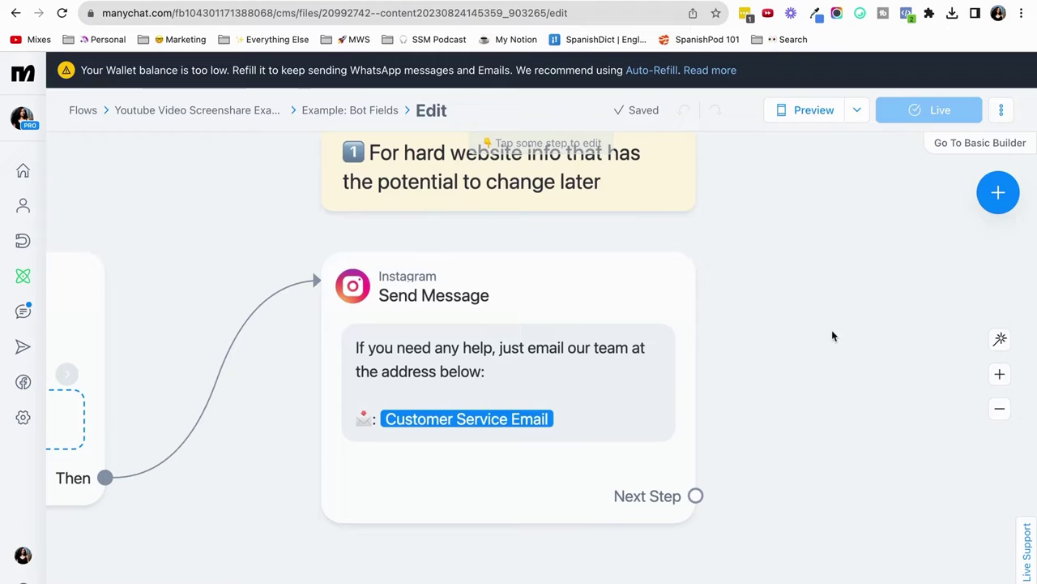
Open the message and re-insert the Customer Service Email bot field after the help request, deleting the duplicate.
left_click(597, 397)
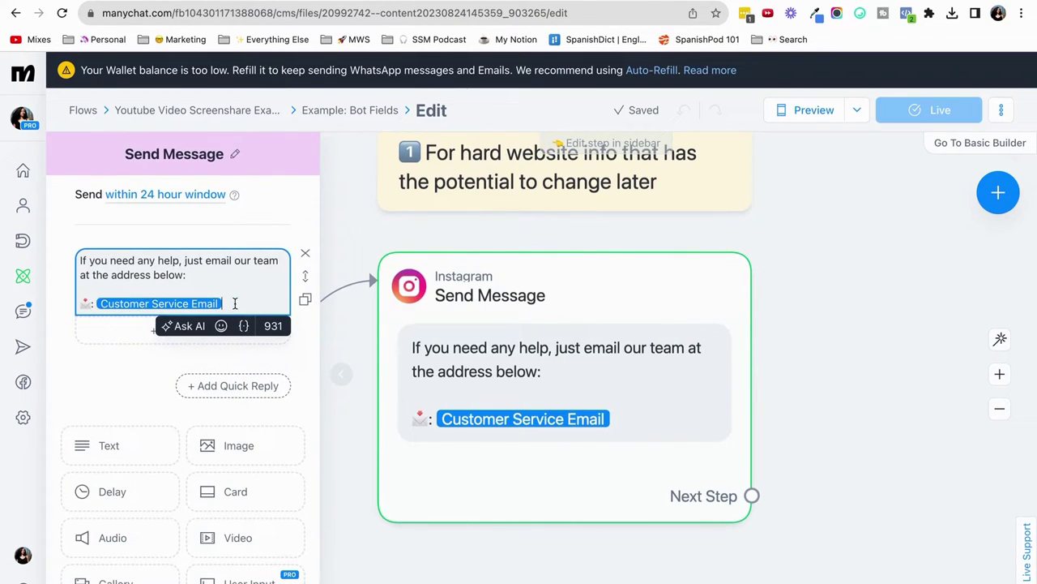
key("Return")
key("Return")
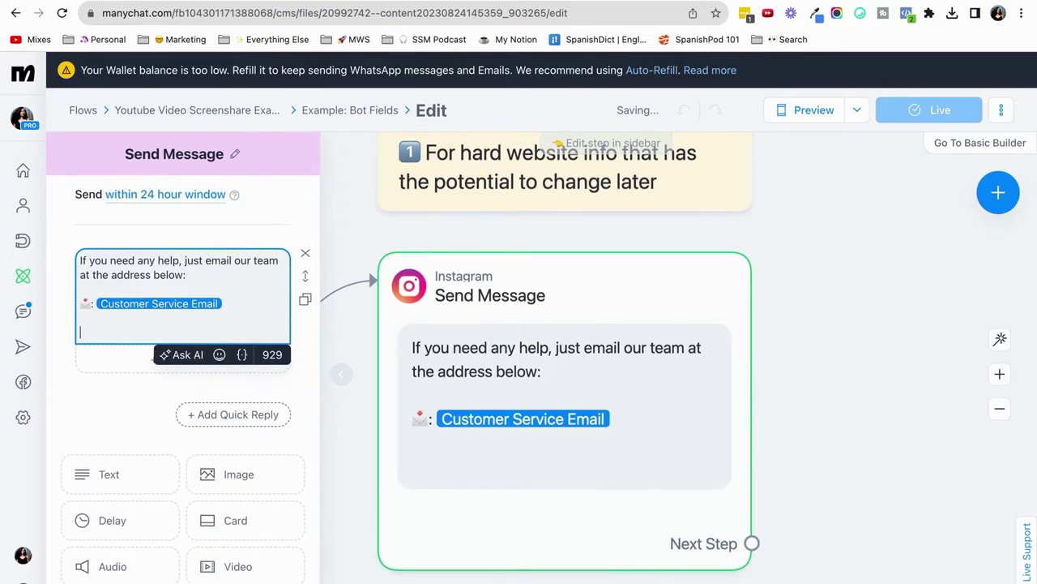
left_click(243, 355)
type("cus")
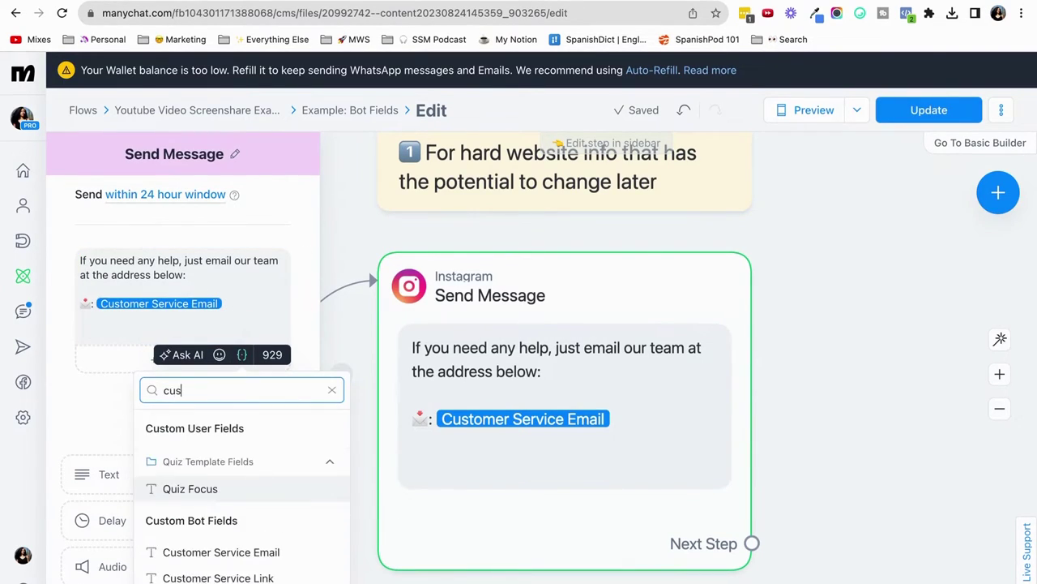
type("tom")
left_click(203, 460)
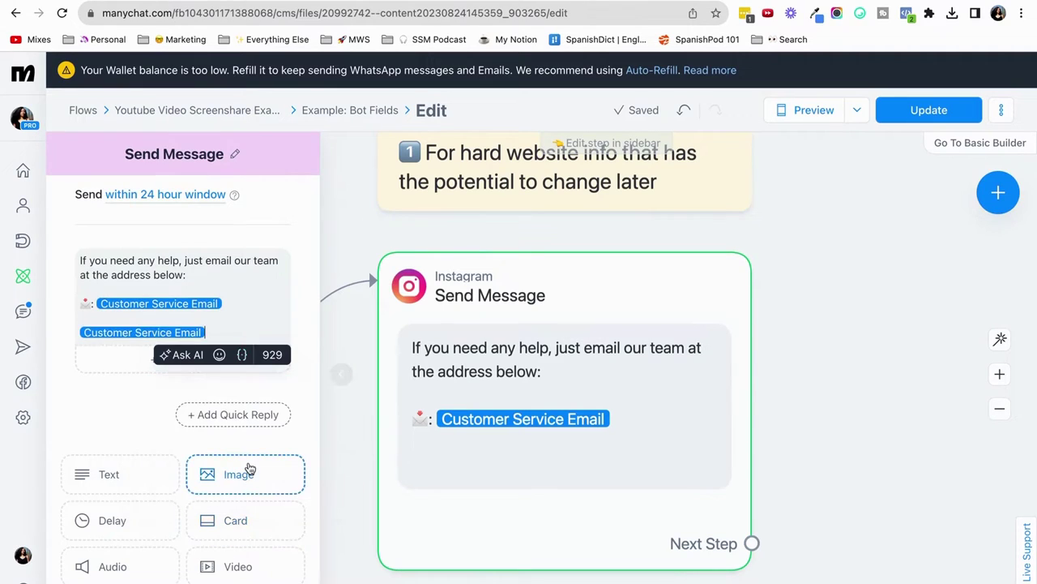
key("shift+Home")
key("BackSpace")
key("BackSpace")
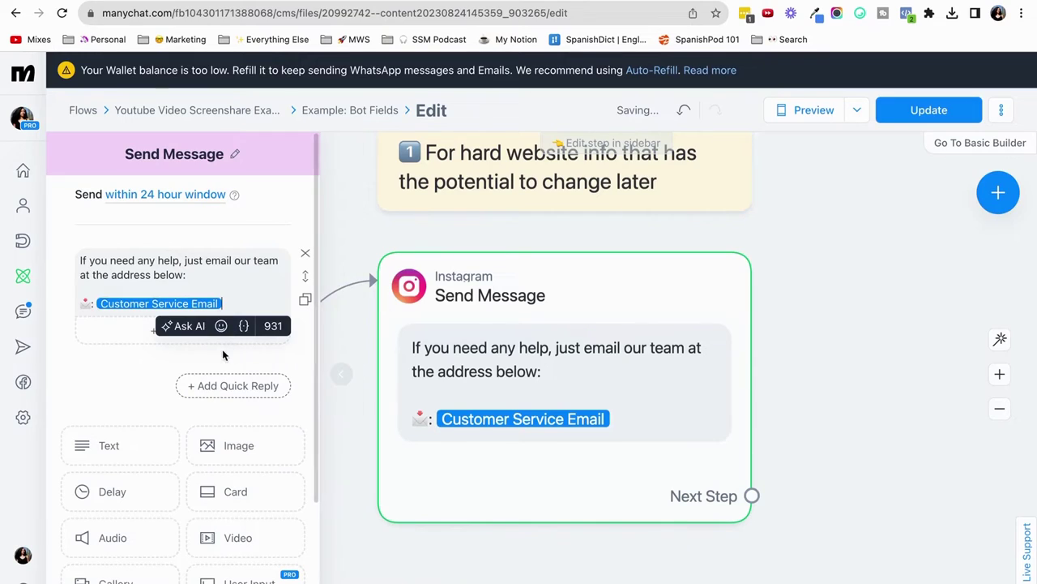
Try an Open website button linked to the TEST REF URL bot field, then remove it and close the editor.
left_click(121, 335)
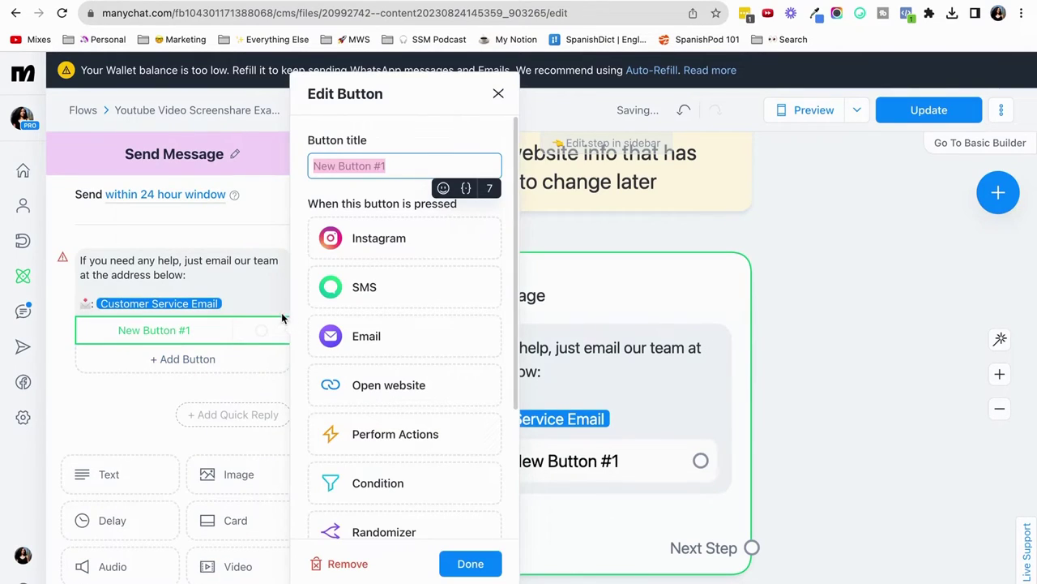
left_click(406, 381)
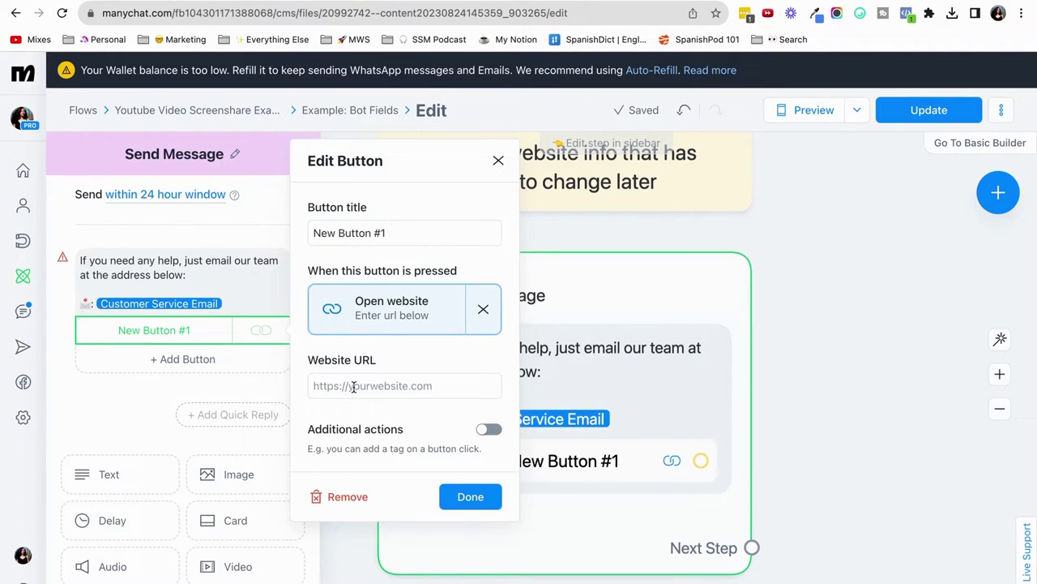
left_click(353, 387)
left_click(490, 407)
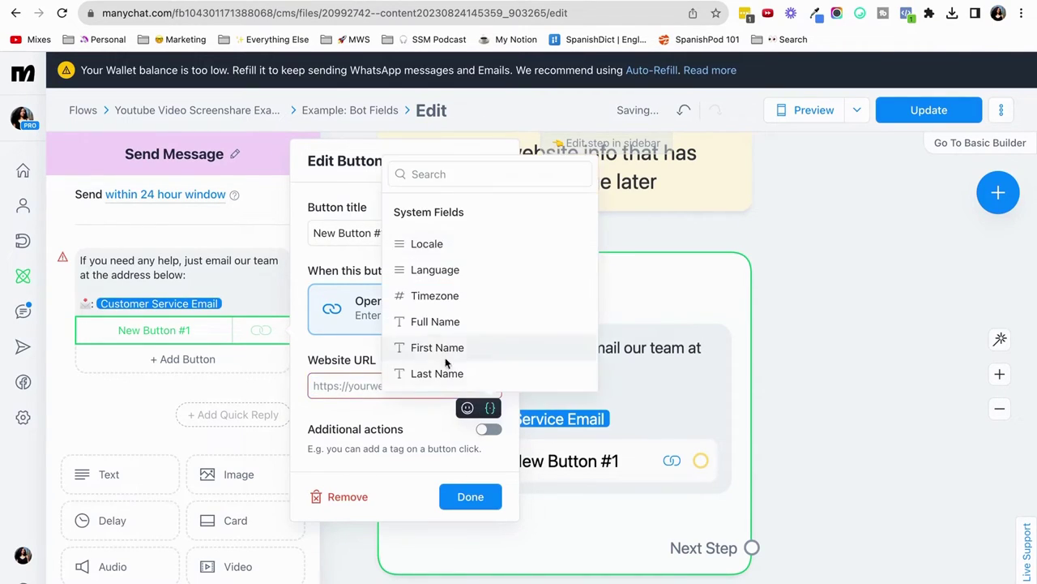
left_click(432, 177)
type("url")
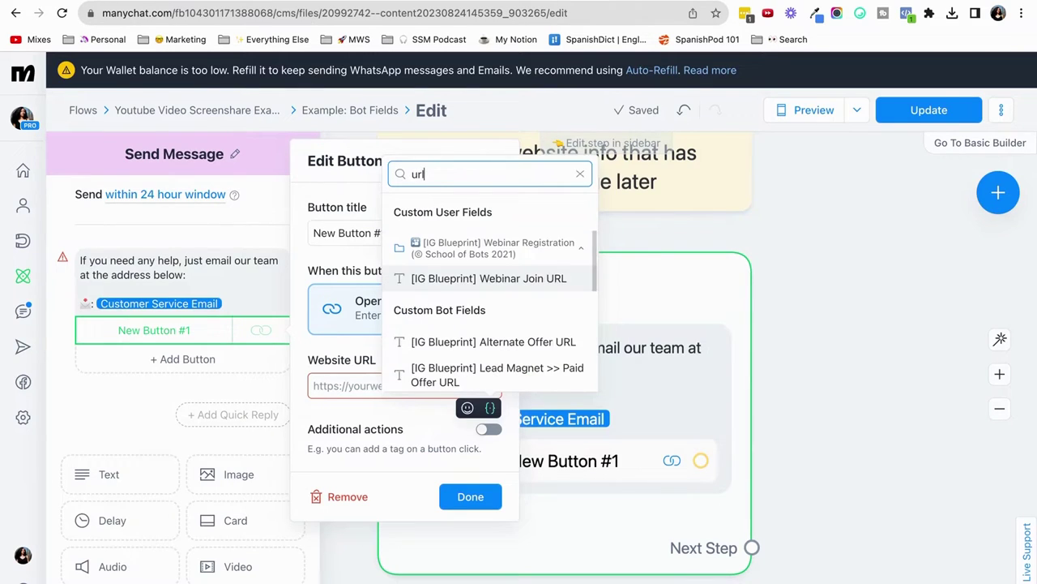
scroll(503, 263, "down", 3)
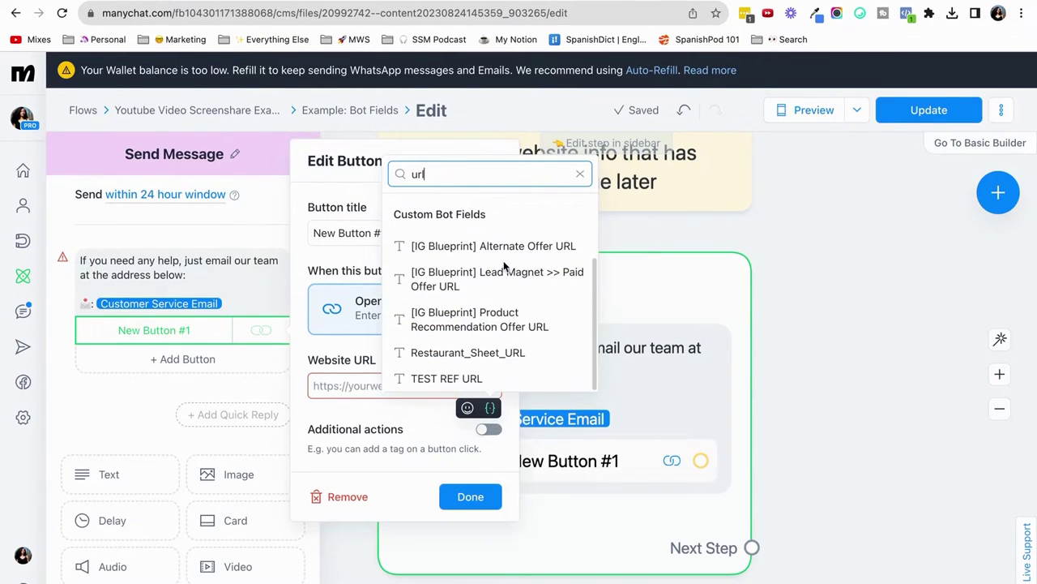
left_click(455, 377)
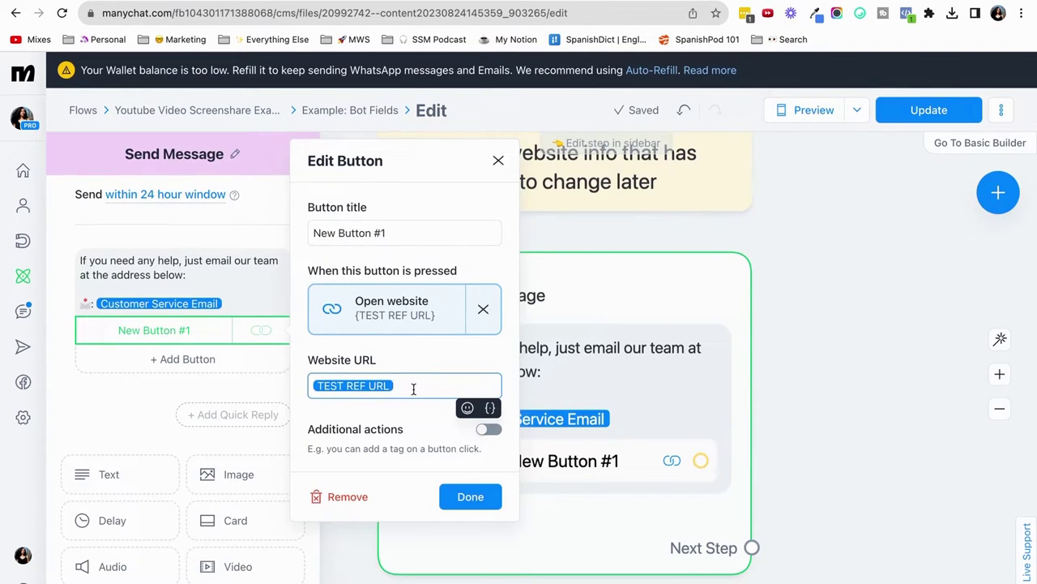
left_click(349, 496)
left_click(916, 347)
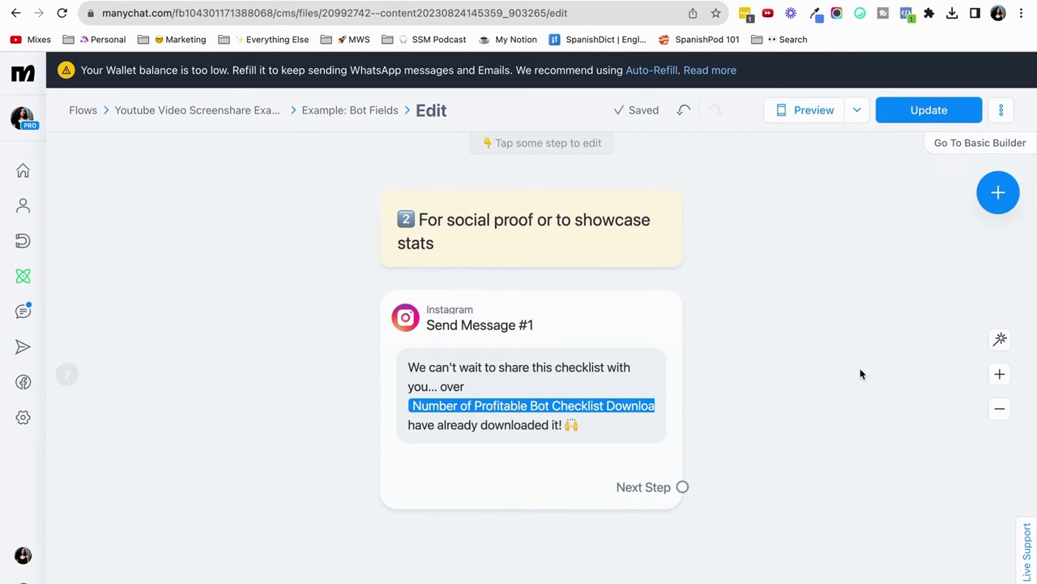
Bring up the context menu on the Settings link in the sidebar.
right_click(22, 418)
Open Settings in a new tab and show the Bot Fields list under Fields.
left_click(91, 424)
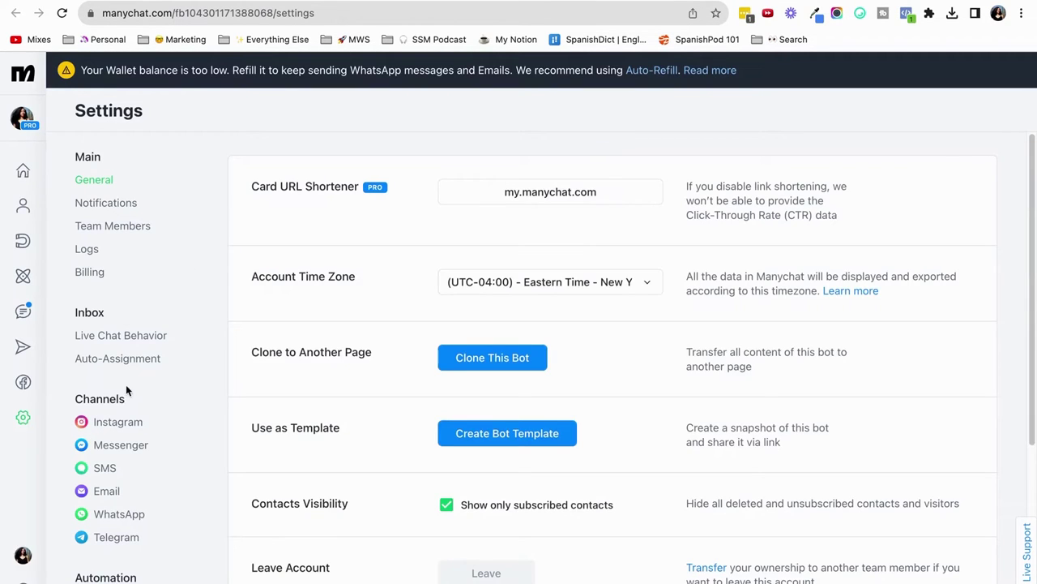
scroll(125, 398, "down", 5)
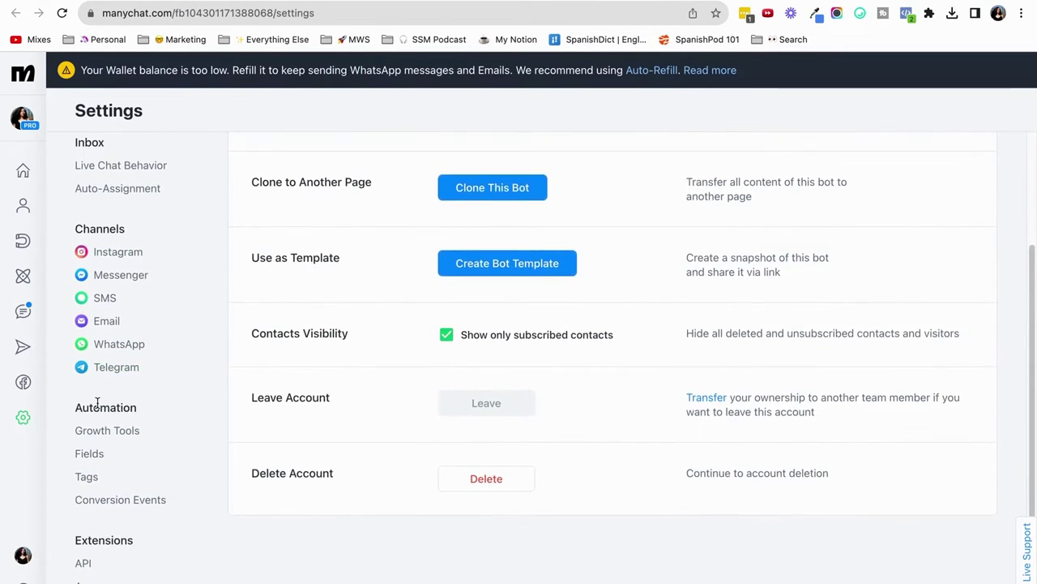
left_click(89, 455)
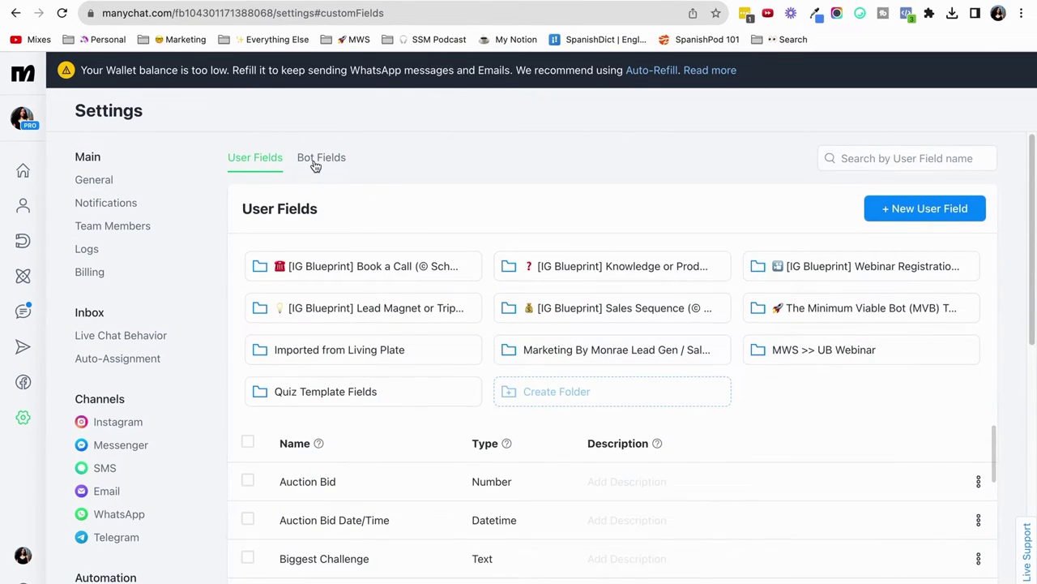
left_click(315, 166)
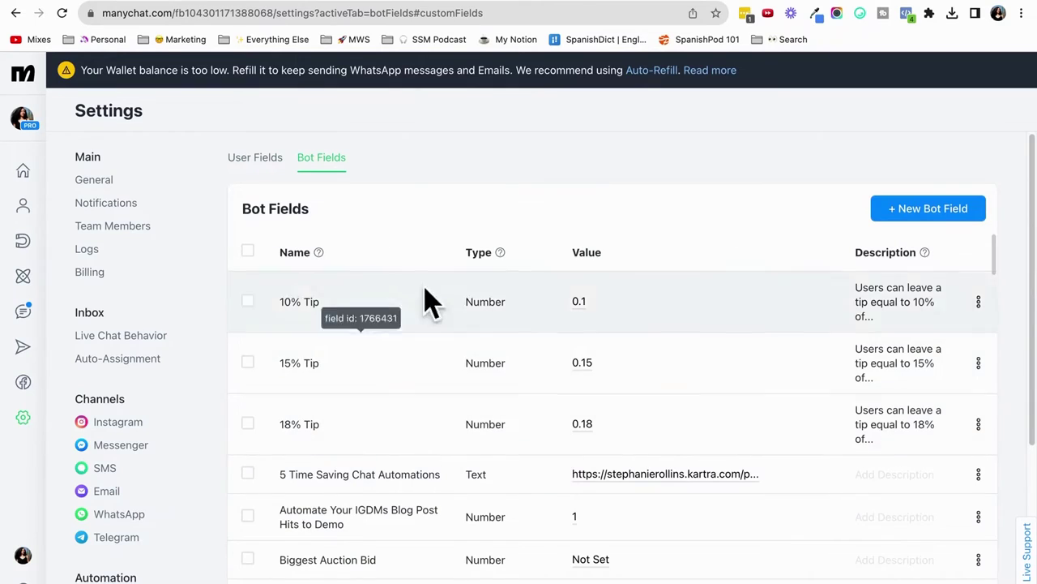
Open the 18% Tip value and the 5 Time Saving Chat Automations link for editing.
left_click(585, 424)
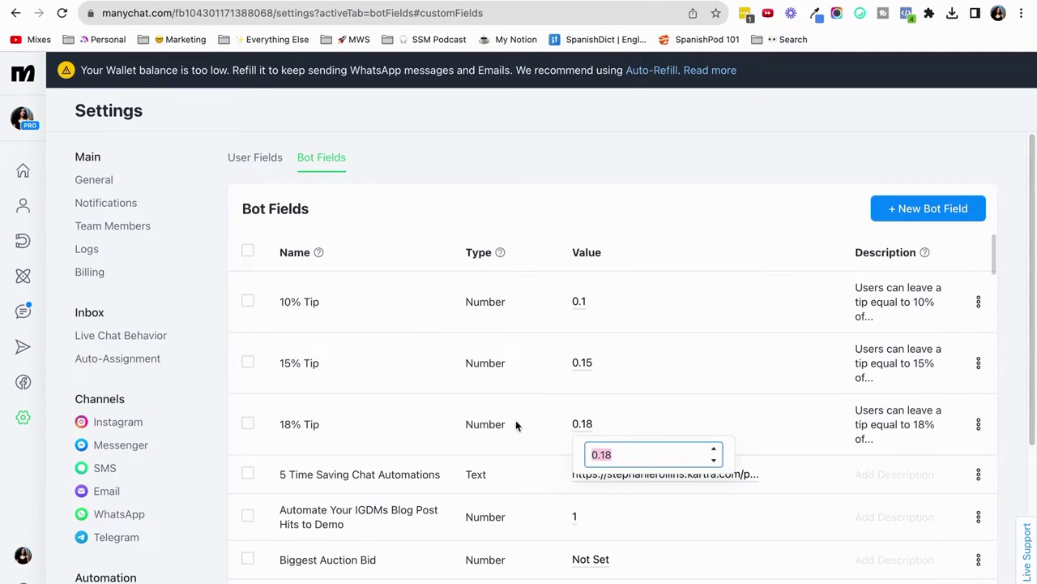
left_click(648, 478)
left_click(651, 476)
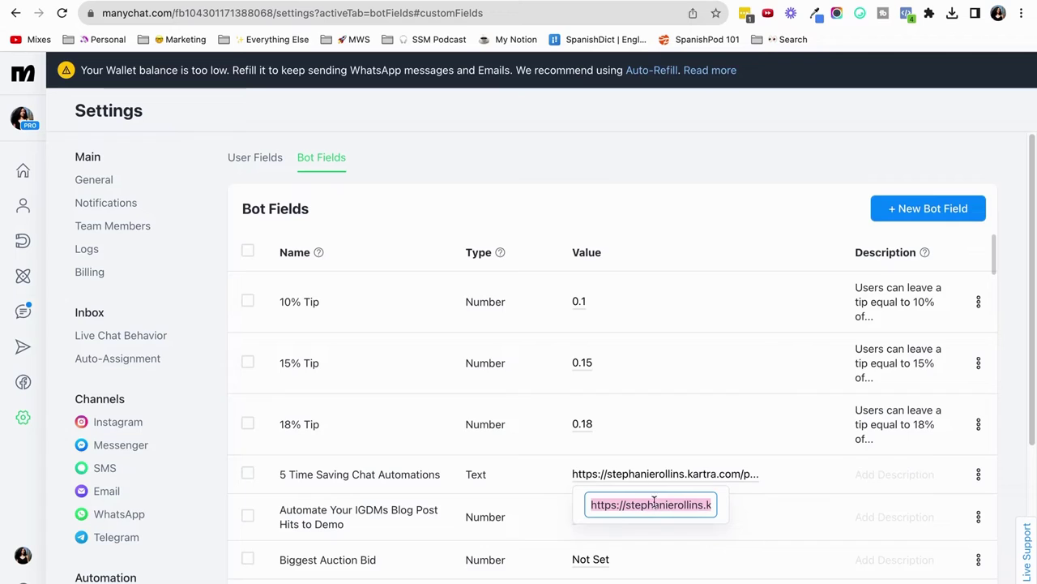
Return to the Bot Fields flow and scroll to step 3 'For webinar join links or other URLs'.
left_click(576, 24)
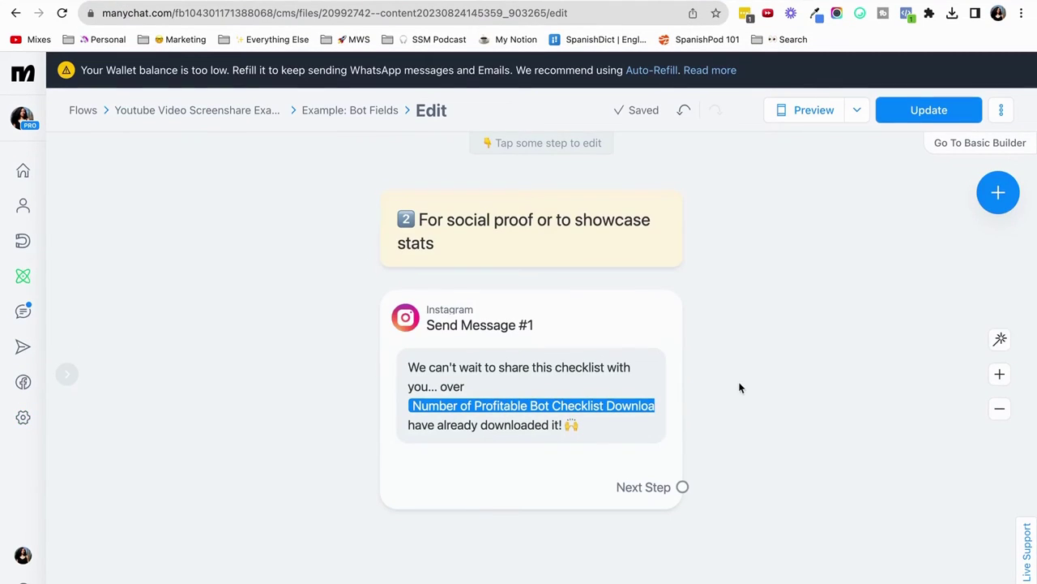
scroll(843, 359, "down", 5)
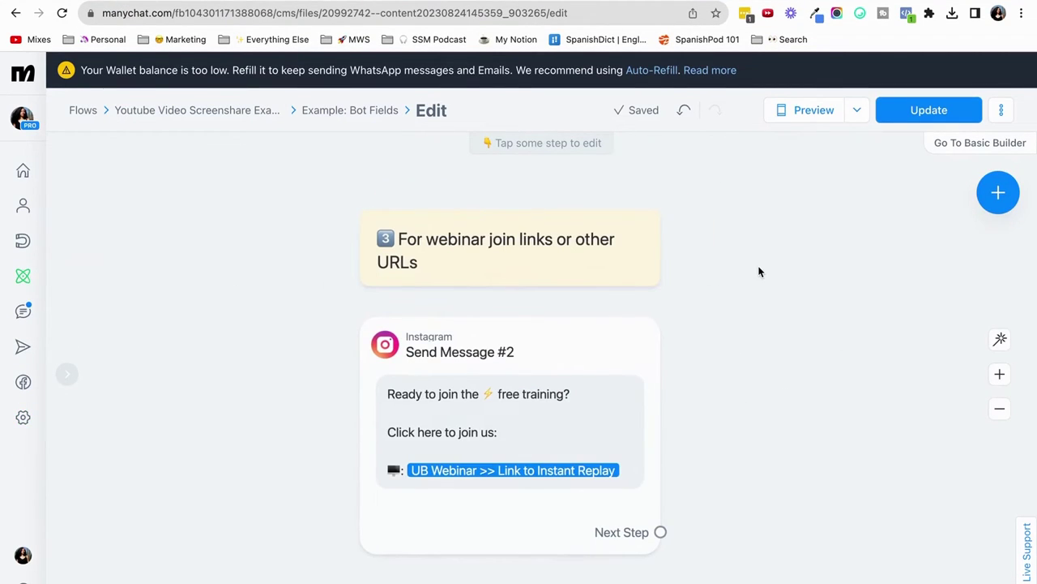